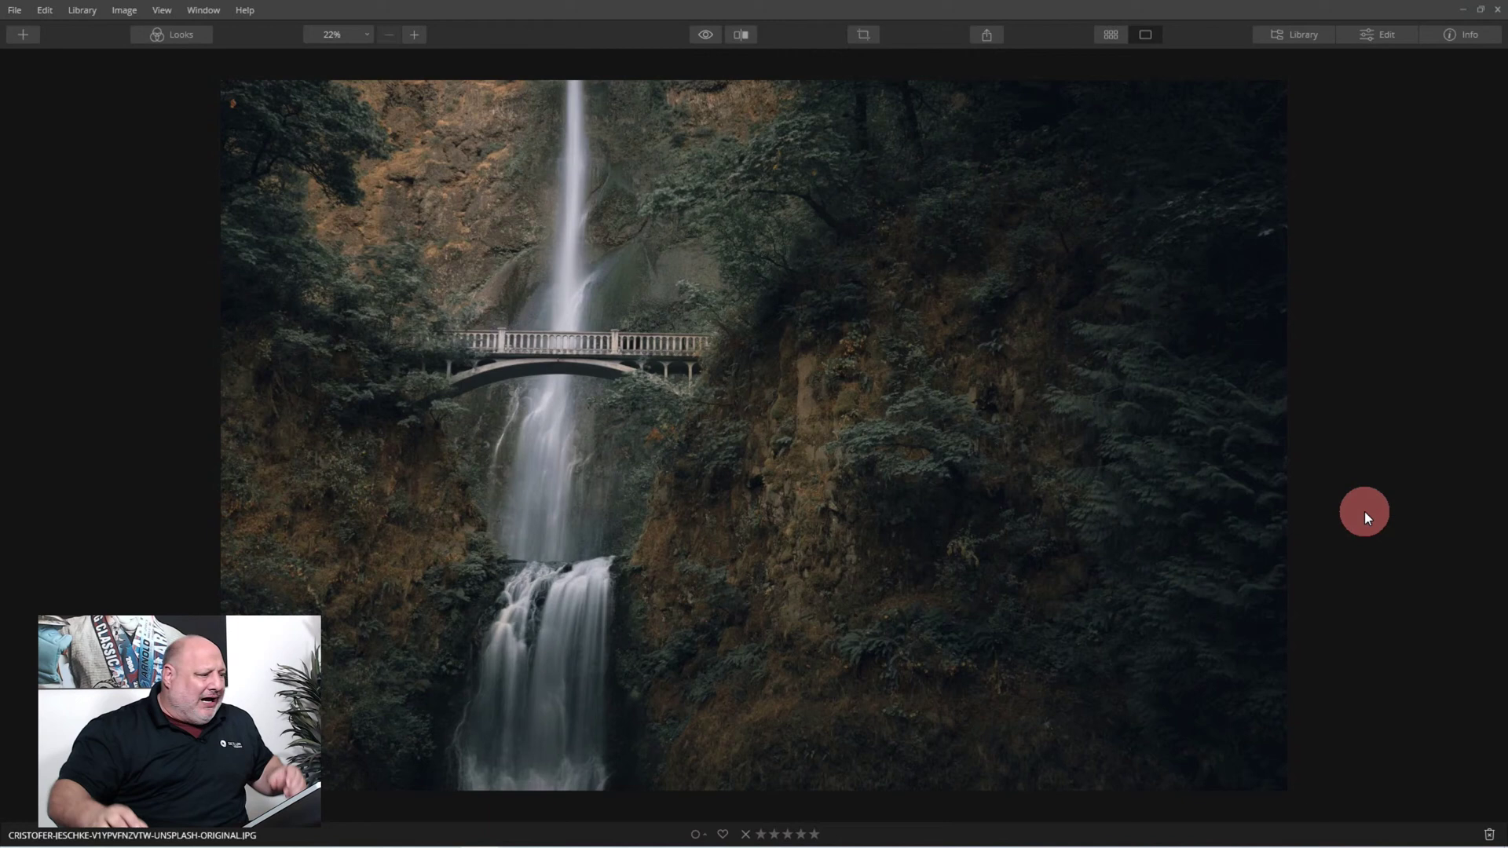
Step: Send the waterfall-and-bridge photo from Luminar into Aurora HDR through Edit > Plugins
{"action": "left_click", "coordinate": [53, 8]}
{"action": "left_click", "coordinate": [79, 71]}
{"action": "left_click", "coordinate": [182, 71]}
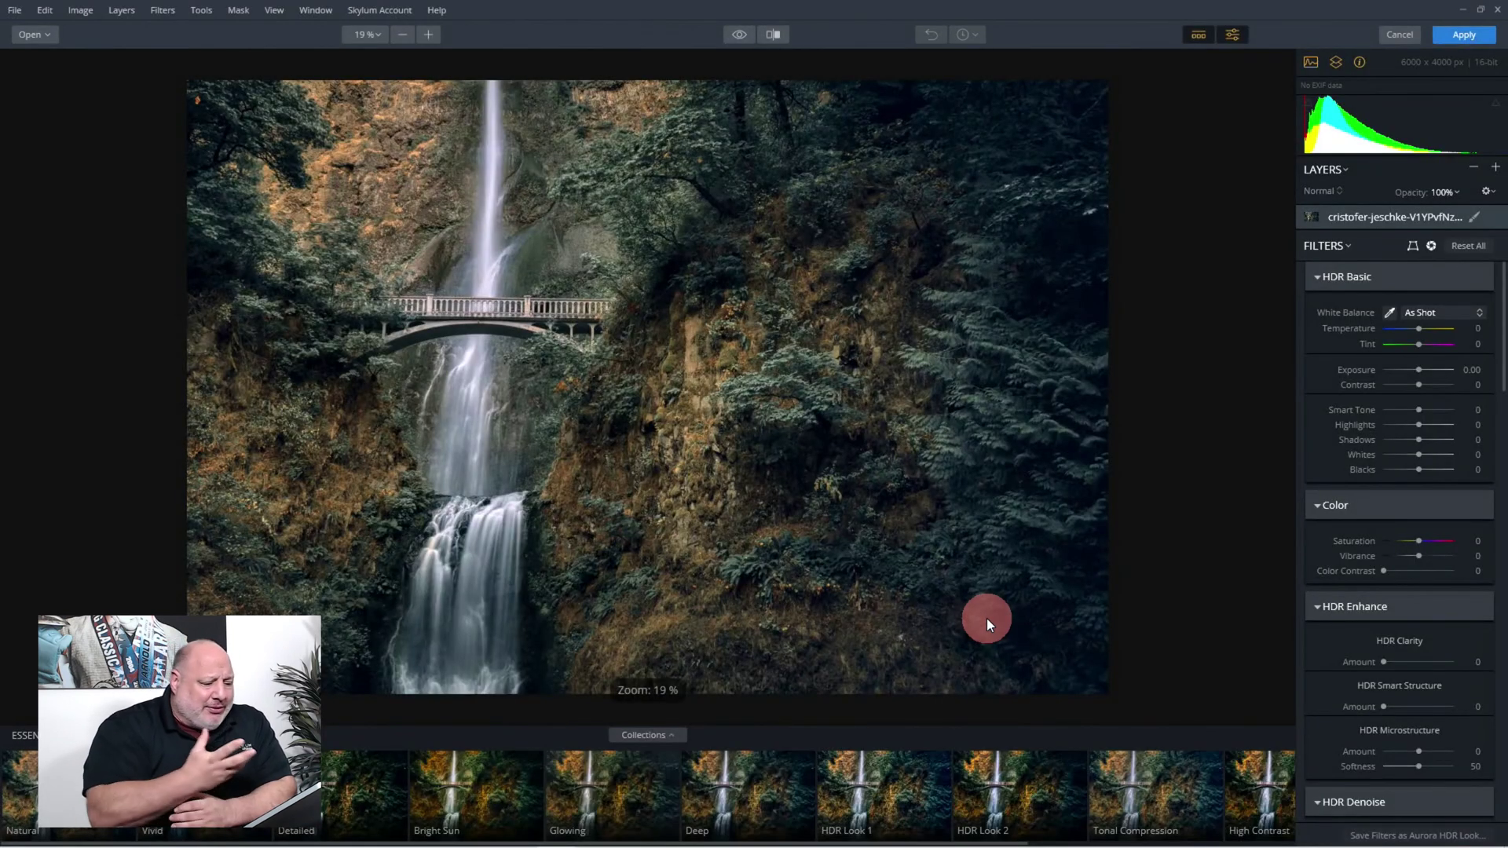
{"action": "left_click", "coordinate": [740, 40]}
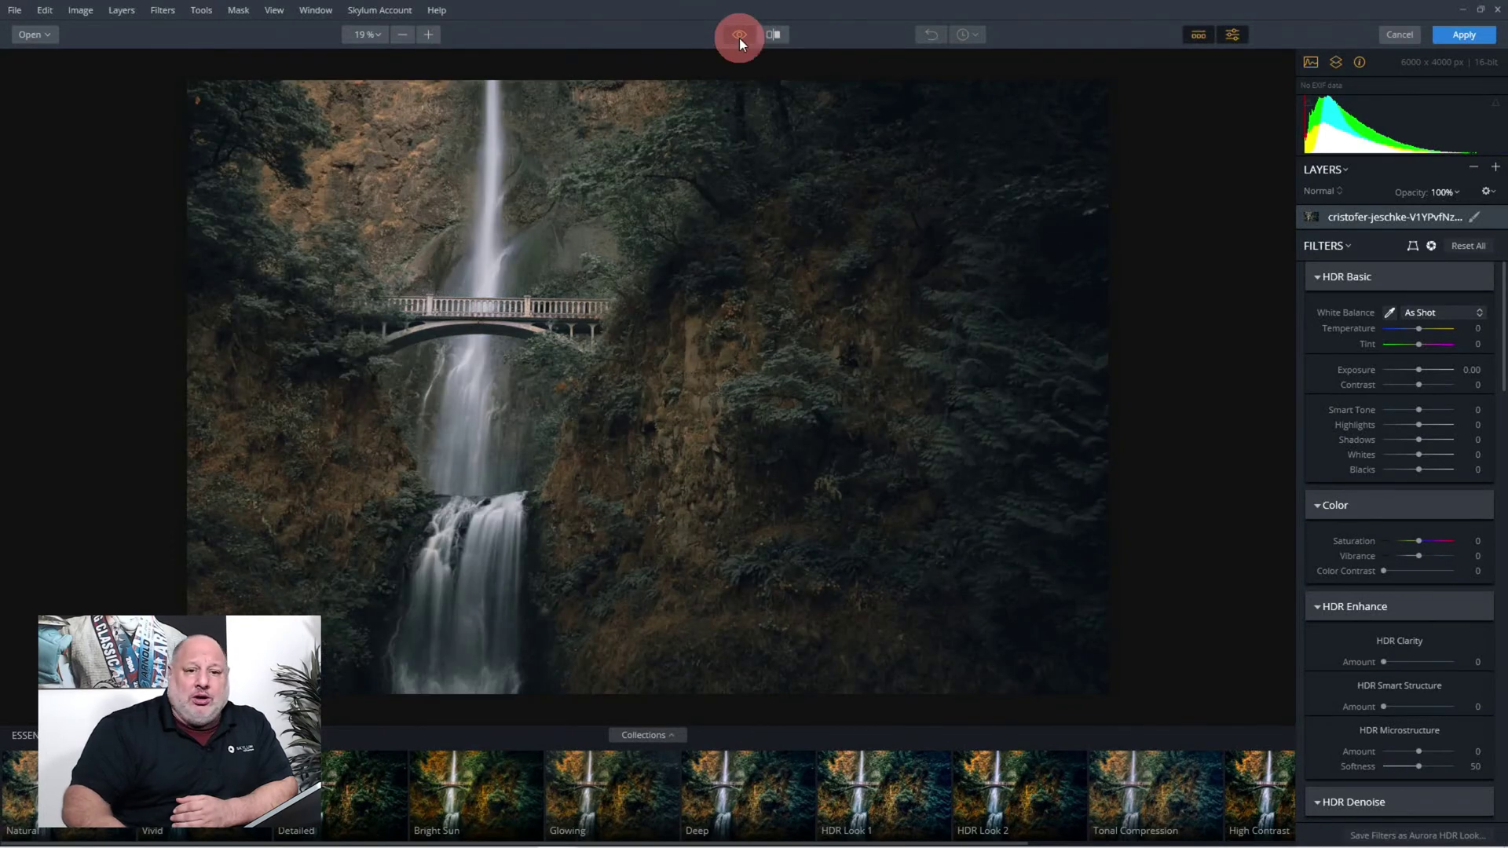
{"action": "left_click", "coordinate": [738, 38]}
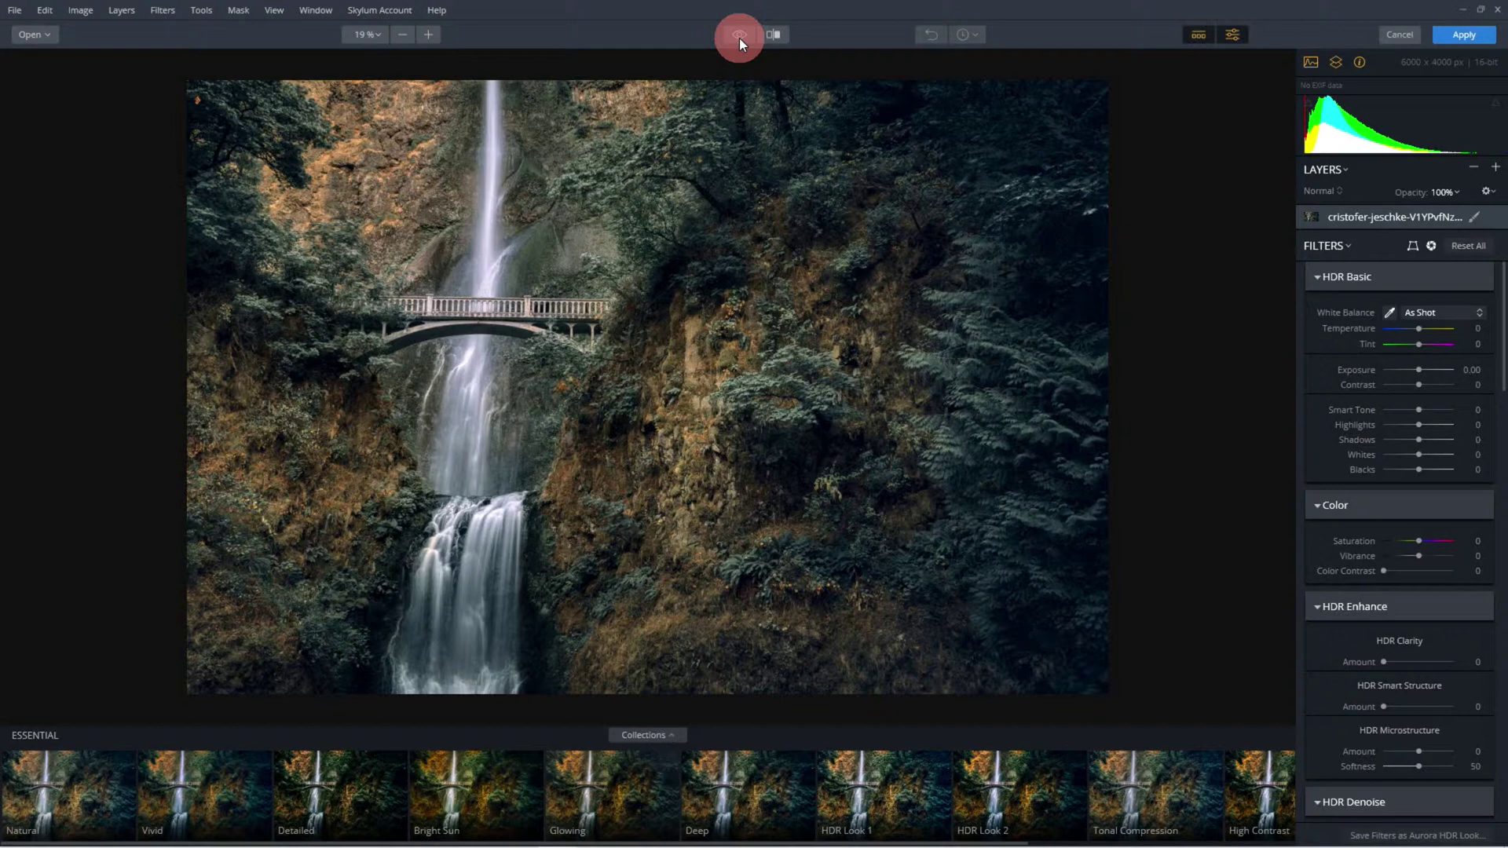
{"action": "left_click", "coordinate": [738, 37]}
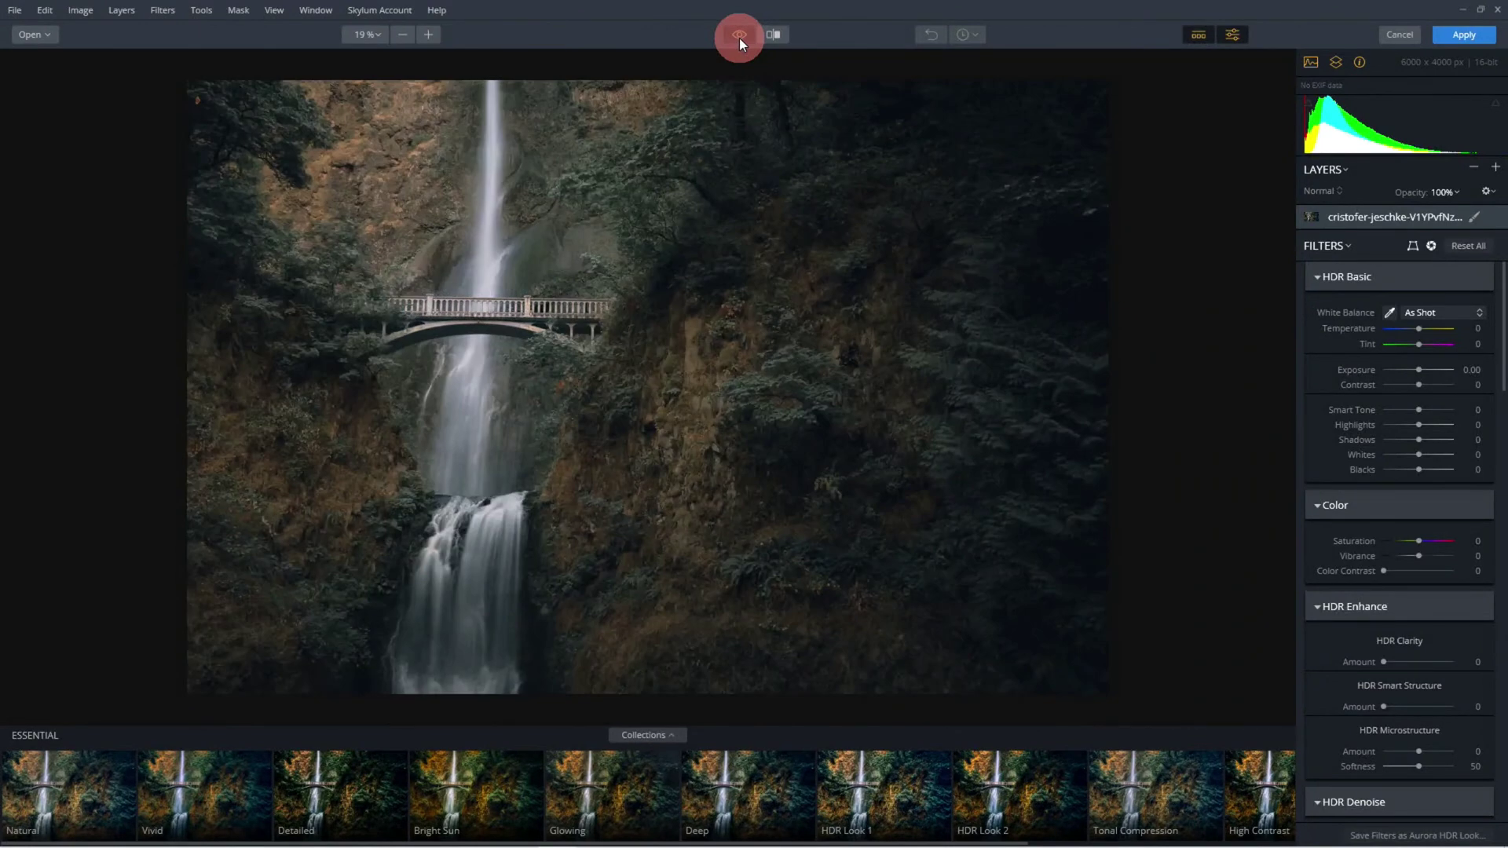
{"action": "left_click", "coordinate": [738, 38]}
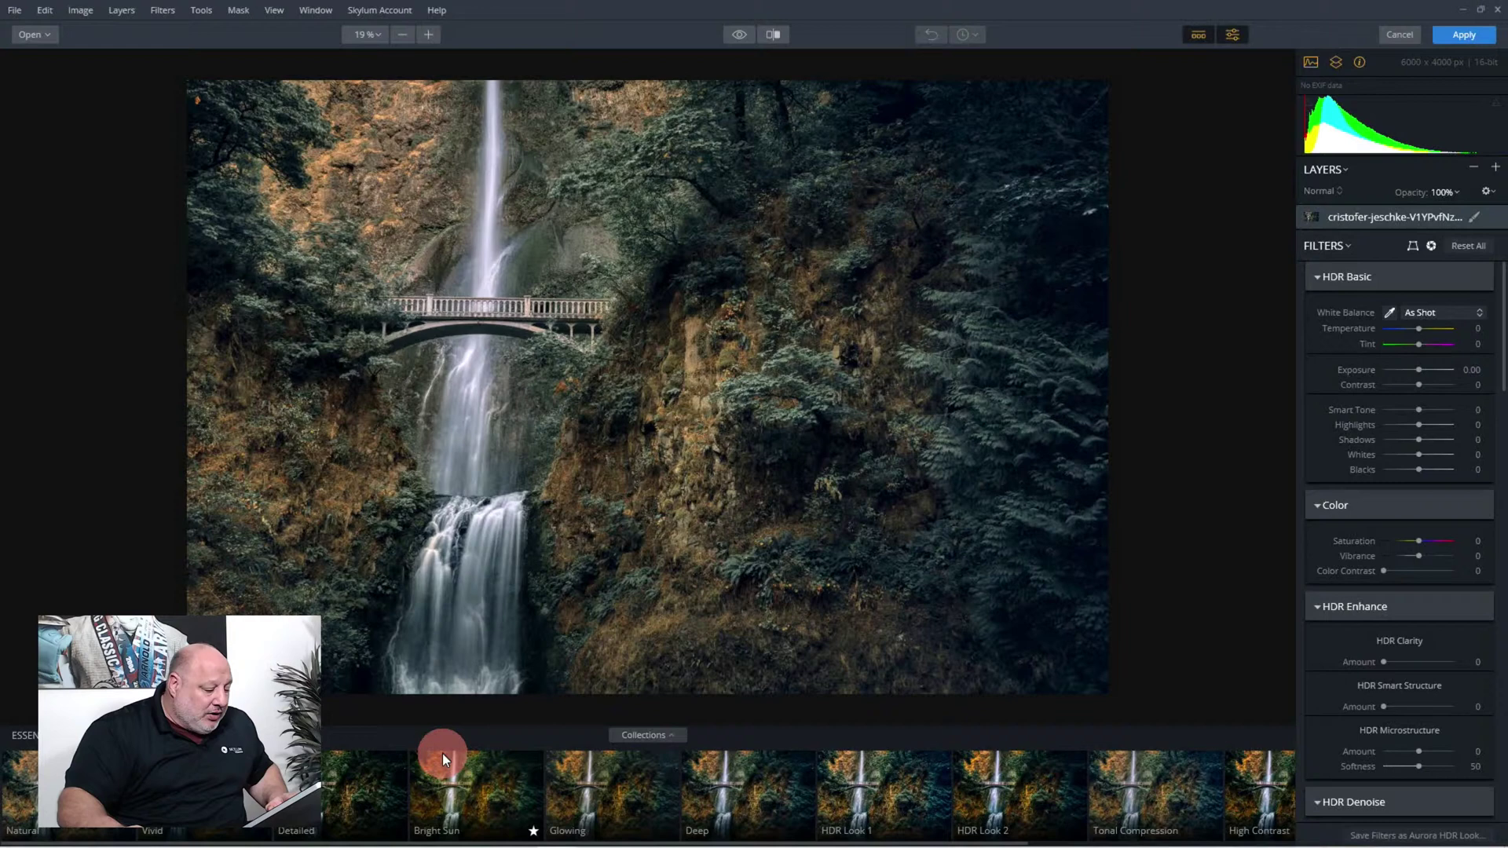
Step: Apply the Bright Sun preset and compare it against the original photo
{"action": "left_click", "coordinate": [457, 791]}
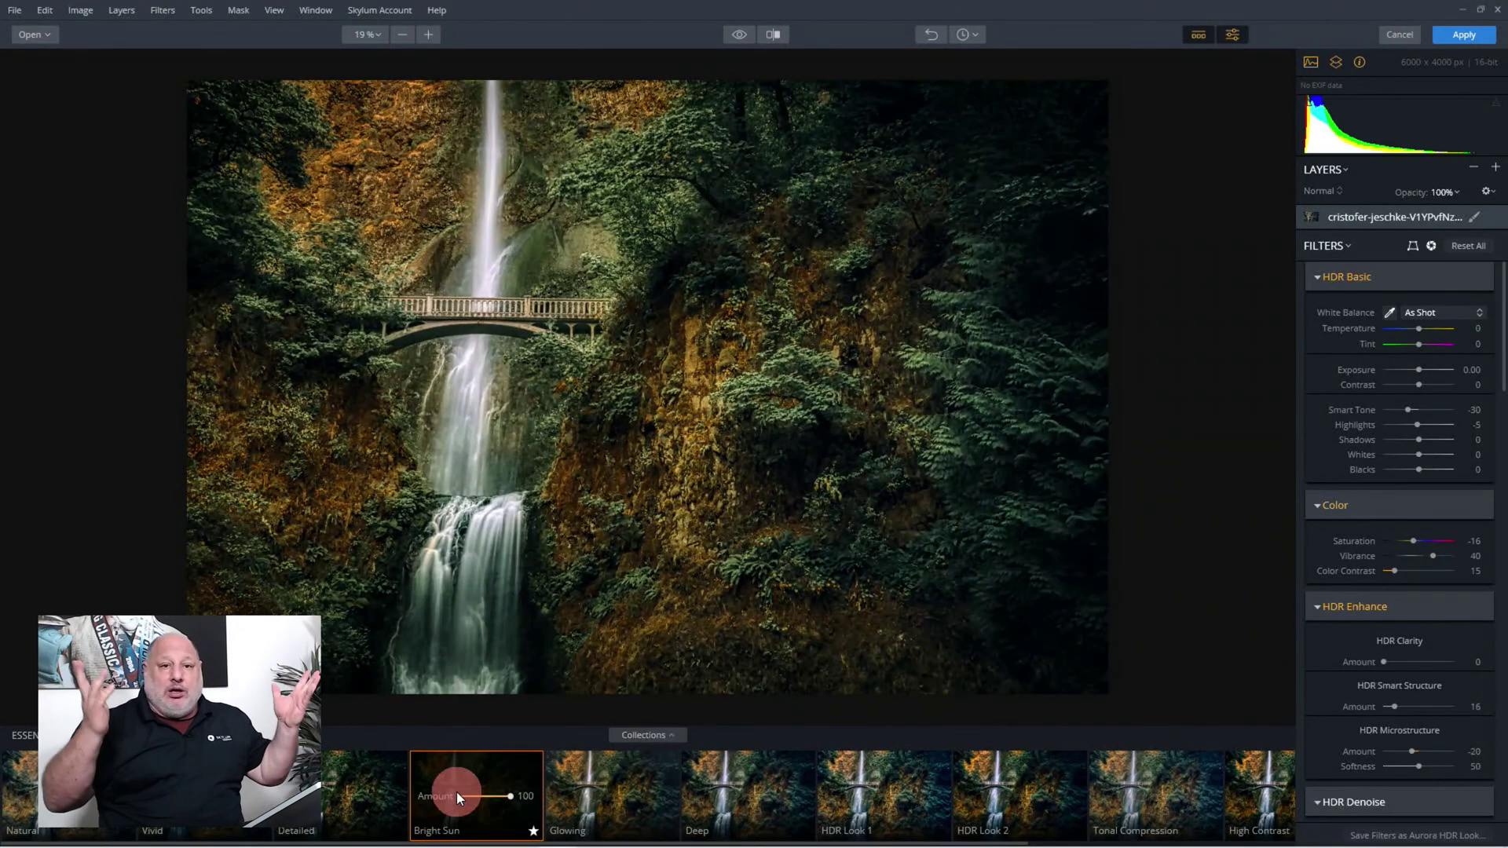
{"action": "left_click", "coordinate": [739, 36]}
{"action": "left_click", "coordinate": [741, 36]}
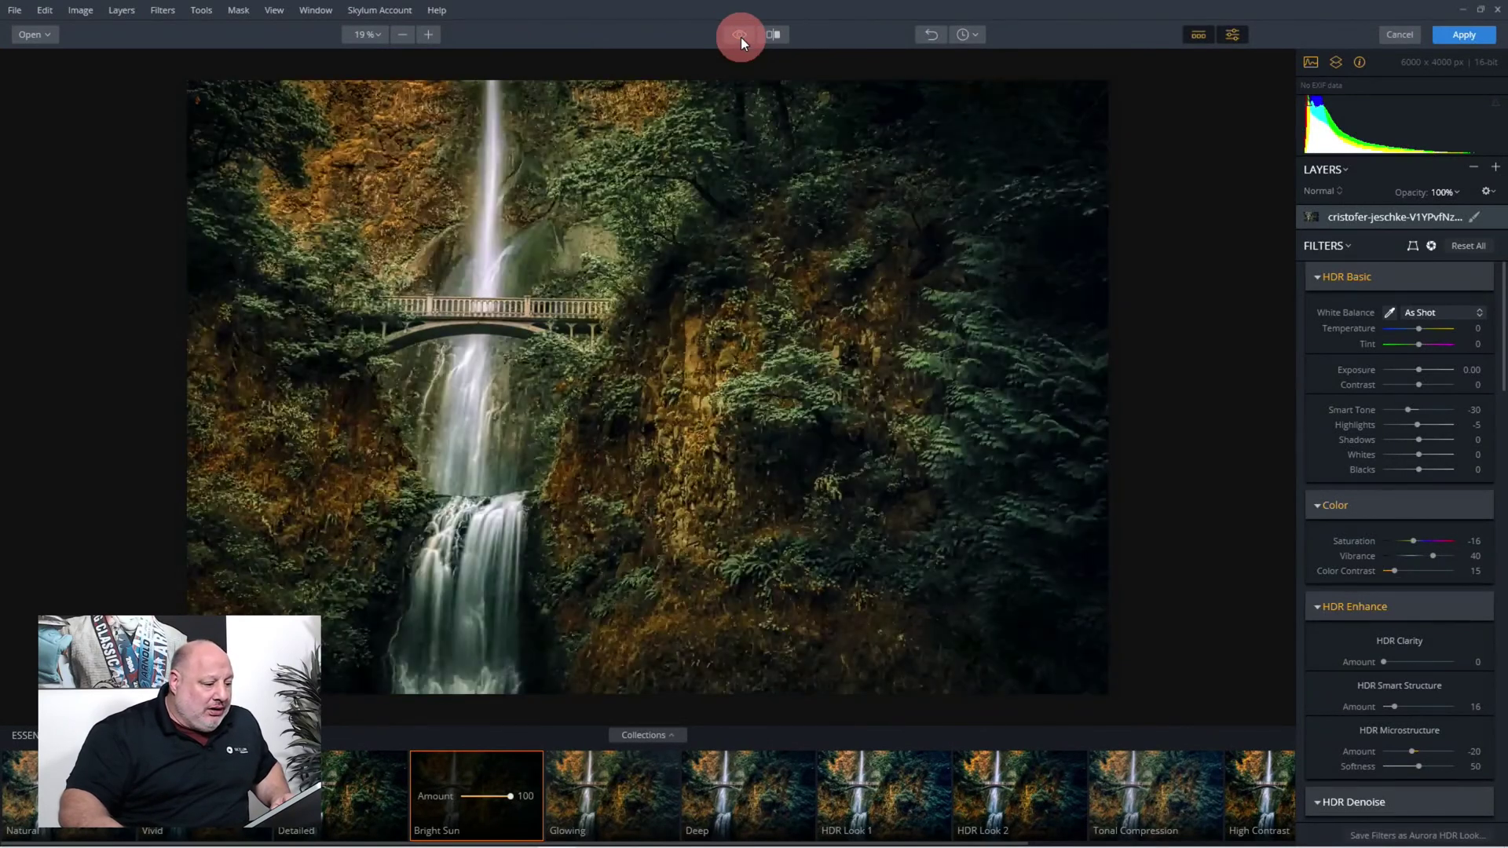
{"action": "left_click", "coordinate": [216, 95]}
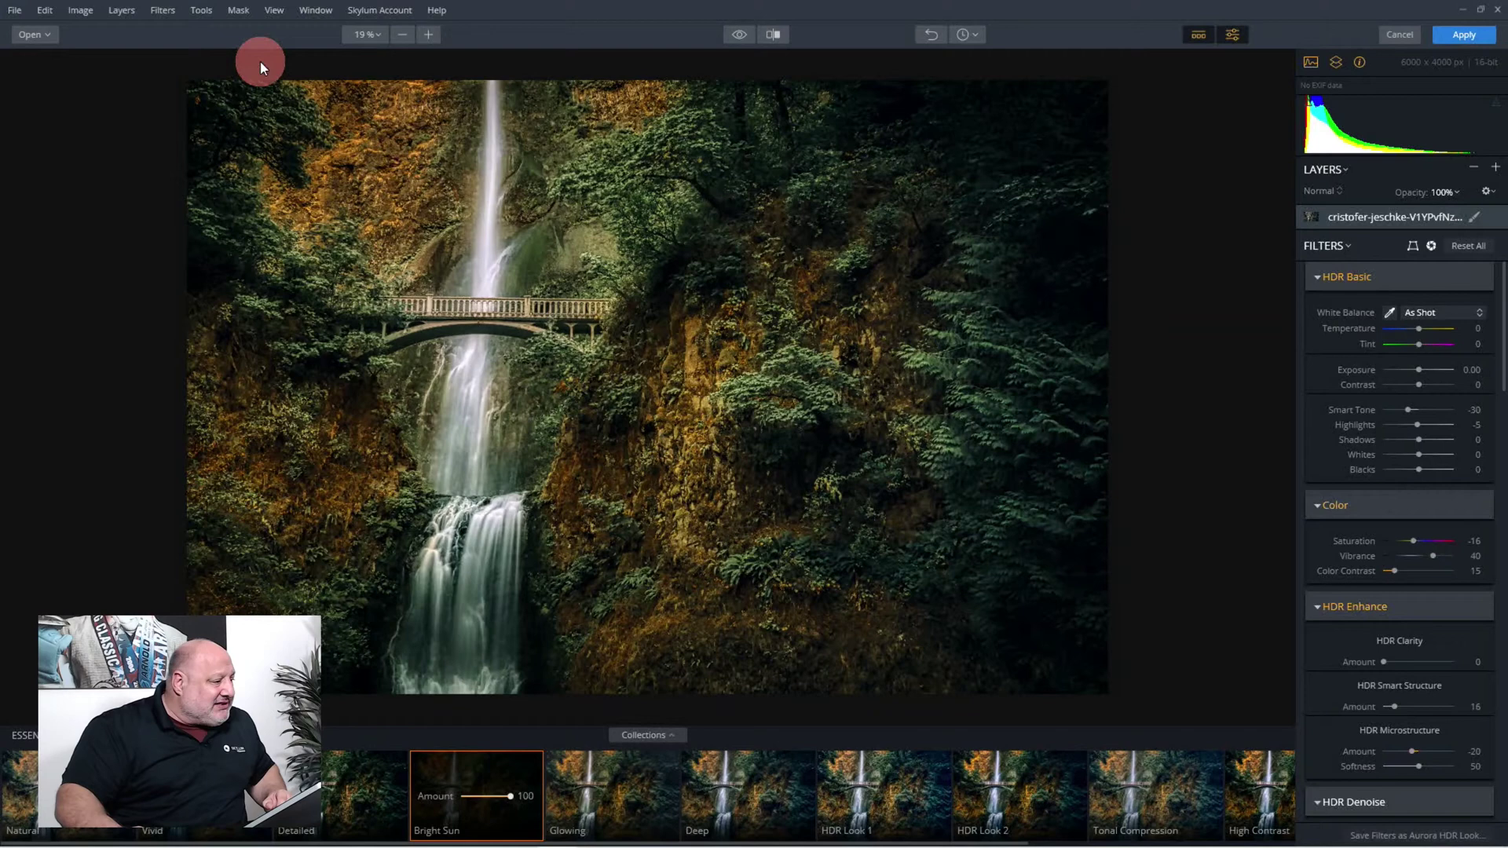
Step: Hide the preset strip and review the filter sections, including Vignette
{"action": "left_click", "coordinate": [1195, 33]}
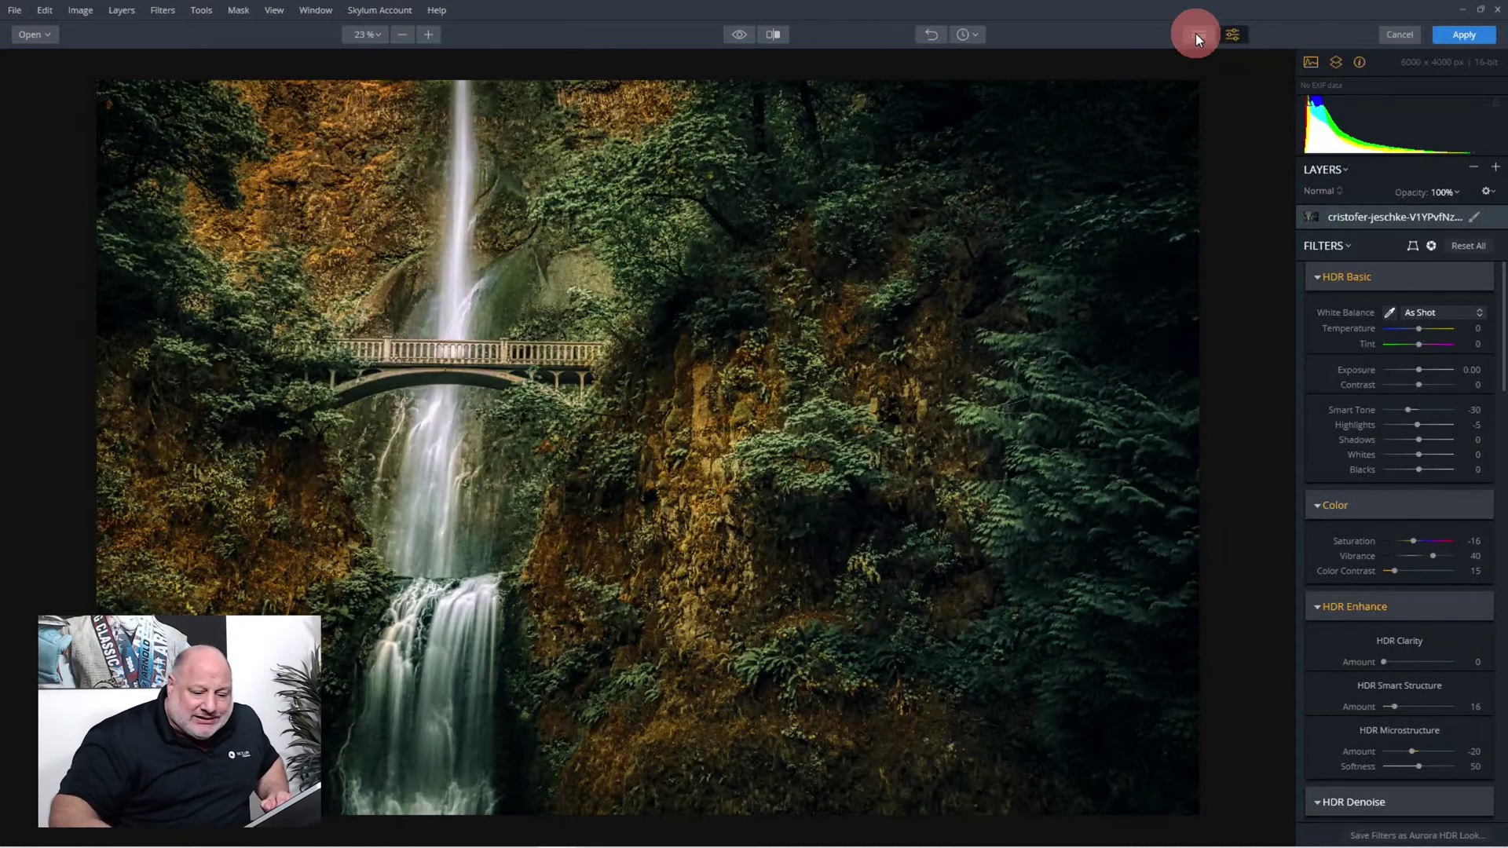
{"action": "scroll", "coordinate": [1444, 701], "scroll_direction": "down", "scroll_amount": 5}
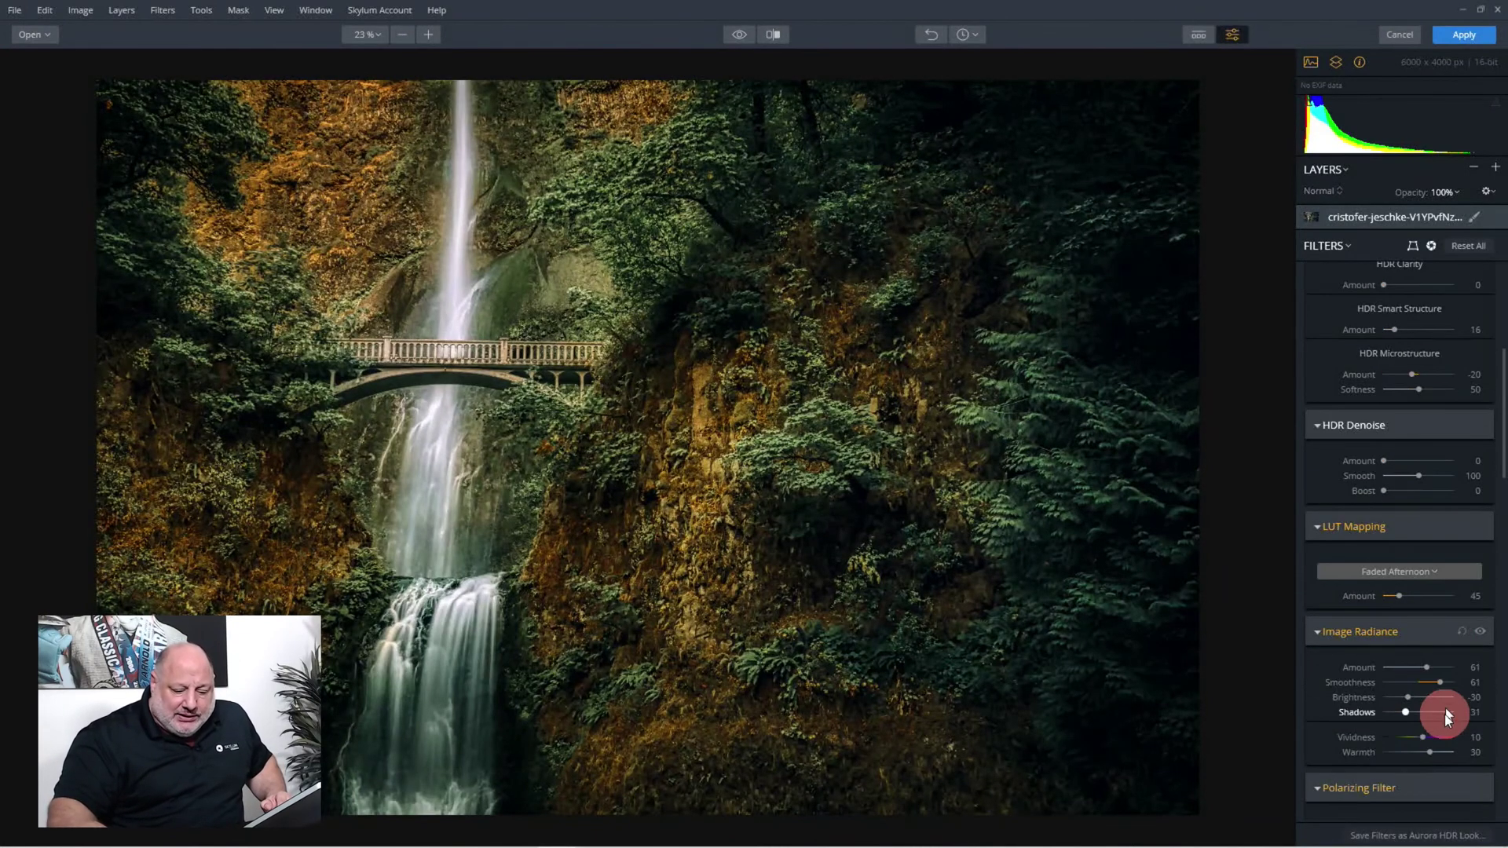
{"action": "scroll", "coordinate": [1444, 714], "scroll_direction": "down", "scroll_amount": 12}
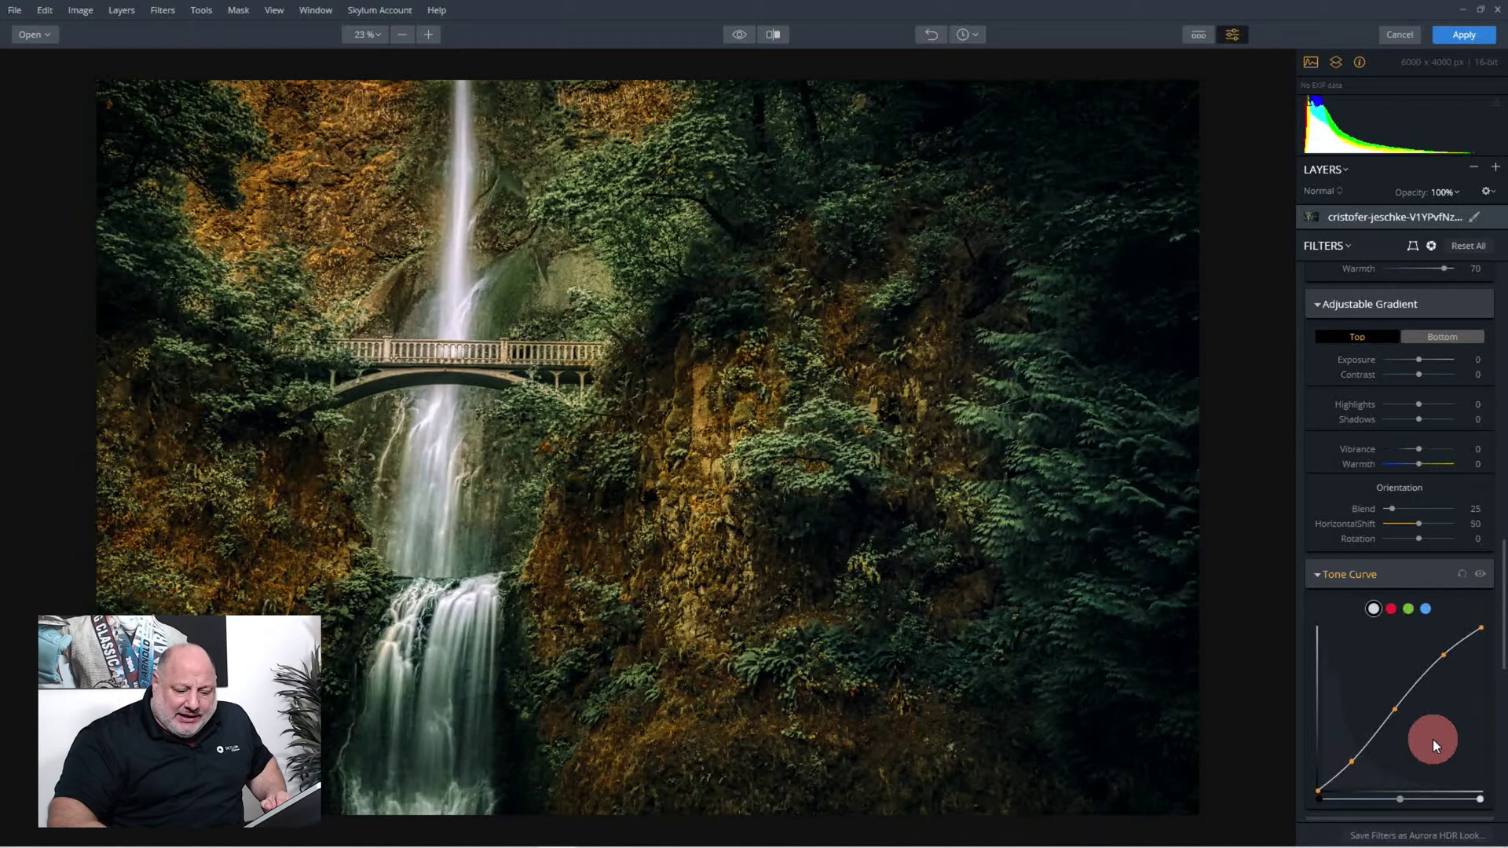
{"action": "scroll", "coordinate": [1432, 743], "scroll_direction": "down", "scroll_amount": 12}
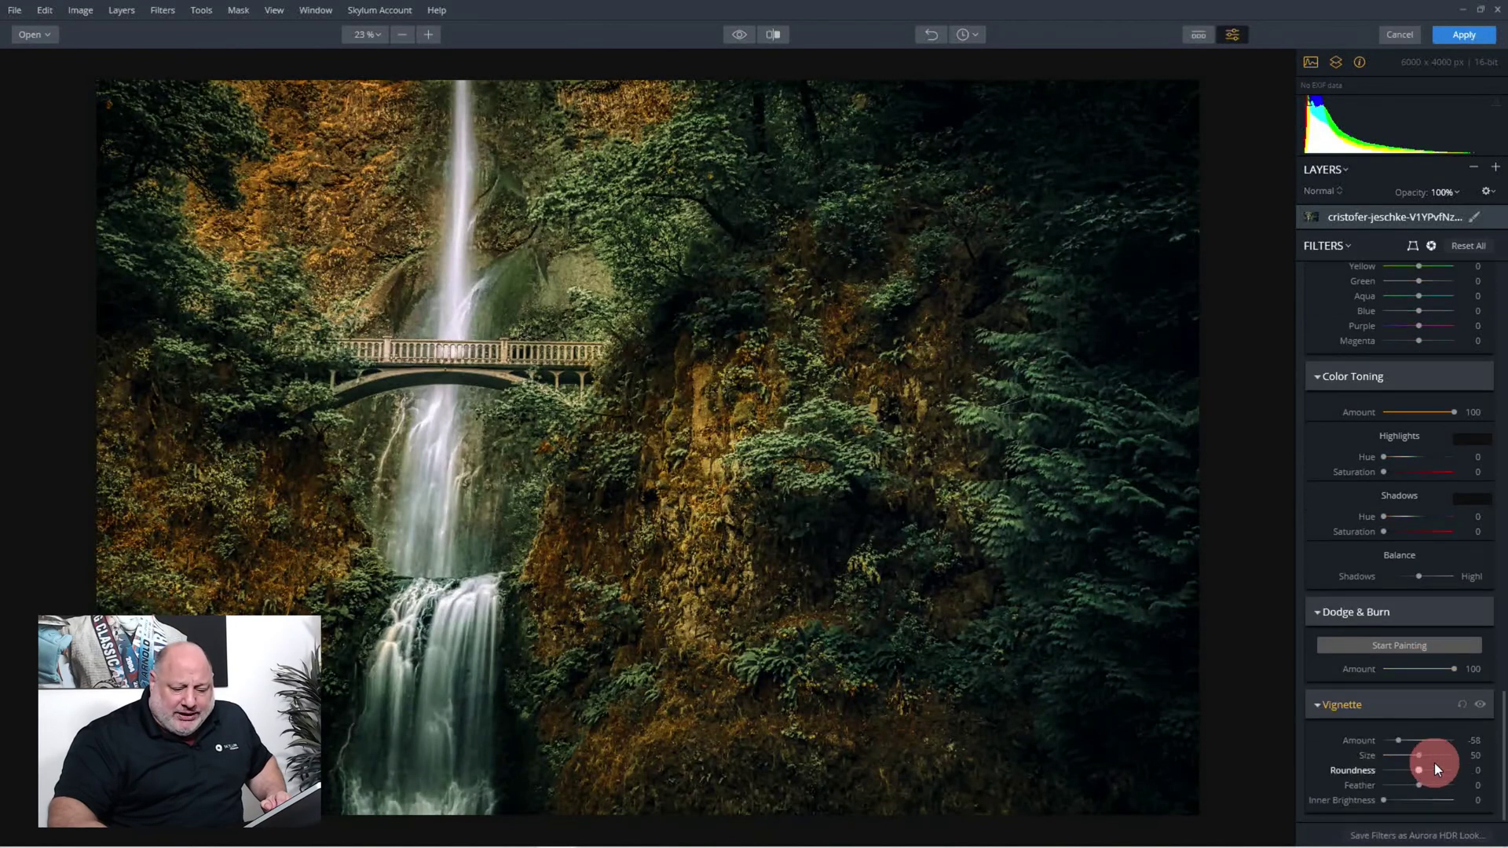
{"action": "left_click", "coordinate": [1467, 704]}
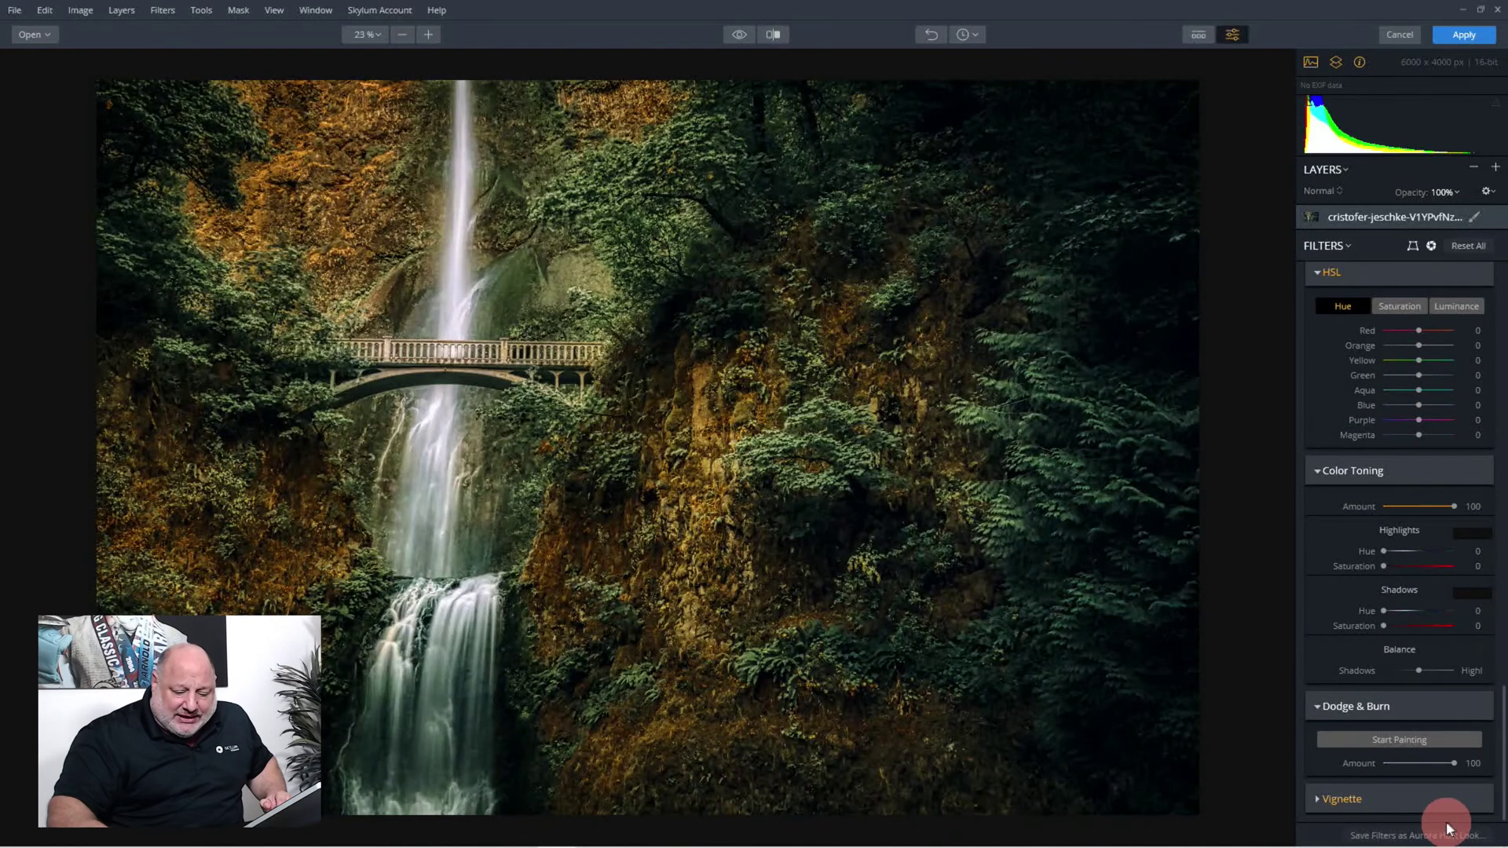
{"action": "left_click", "coordinate": [1470, 800]}
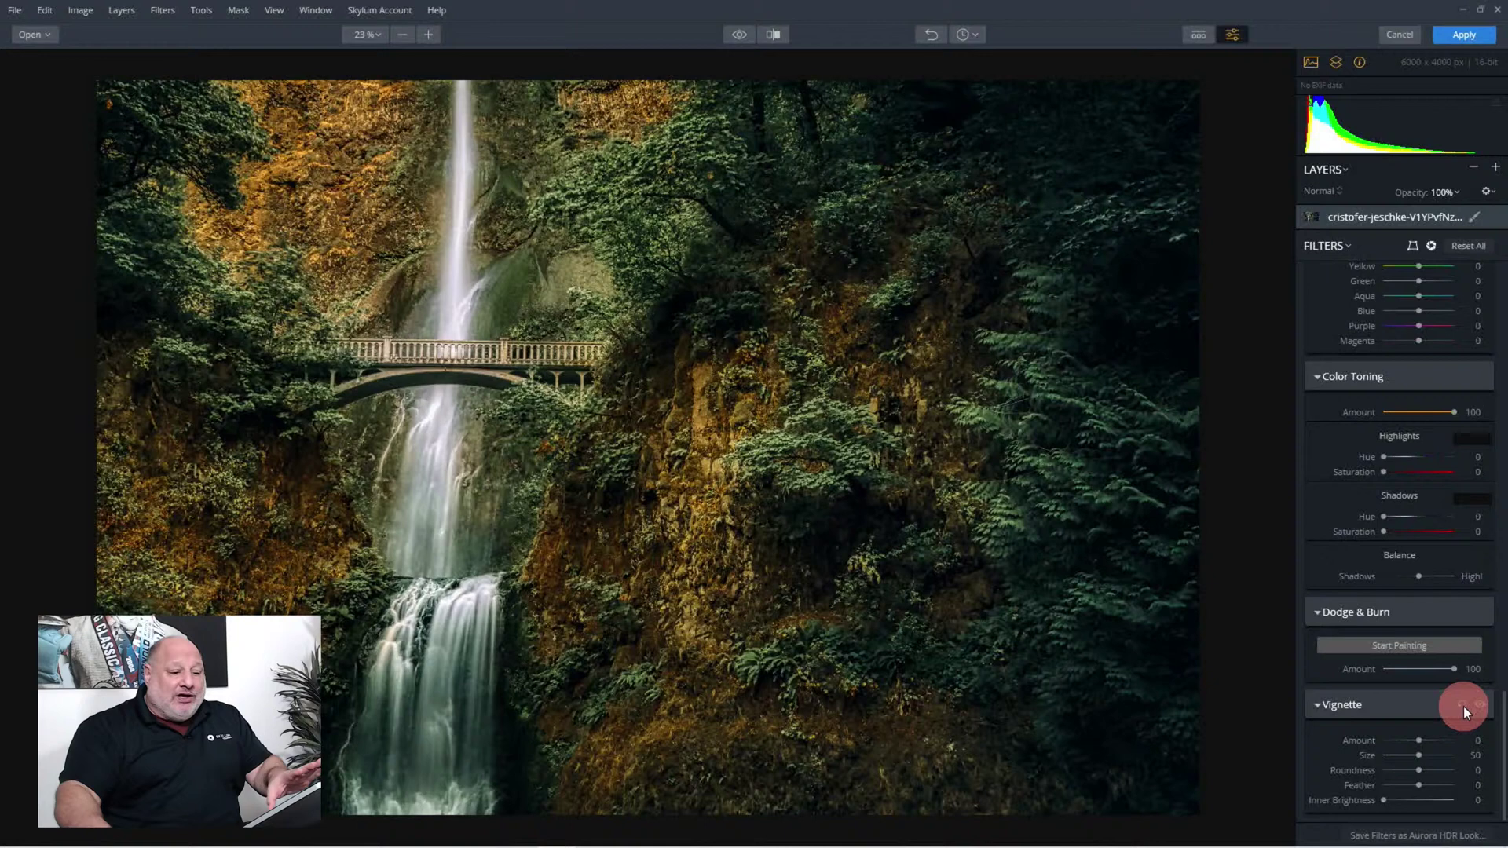
{"action": "scroll", "coordinate": [1463, 706], "scroll_direction": "up", "scroll_amount": 10}
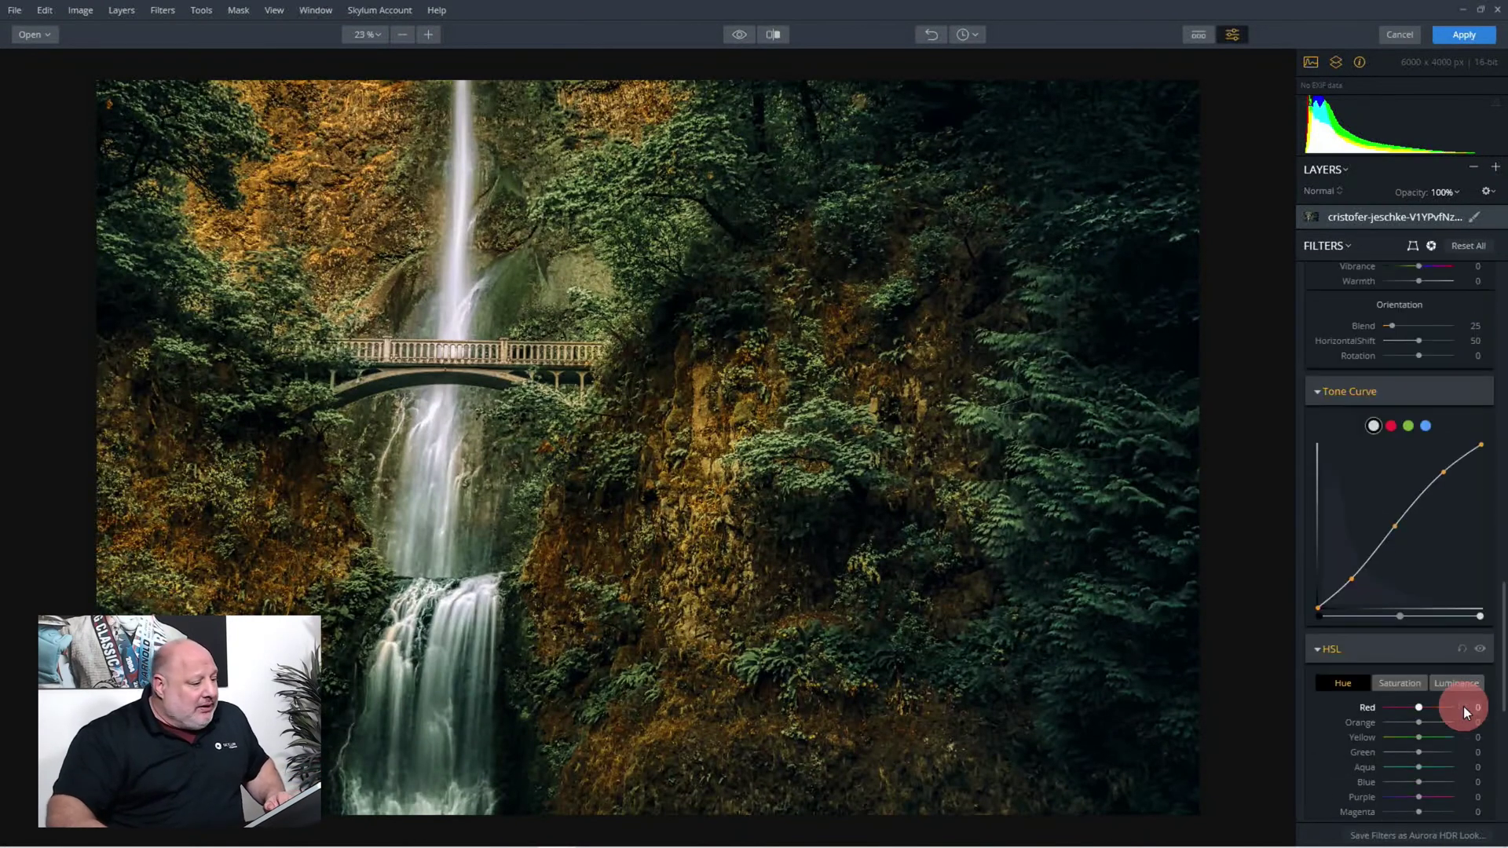
{"action": "scroll", "coordinate": [1463, 705], "scroll_direction": "up", "scroll_amount": 15}
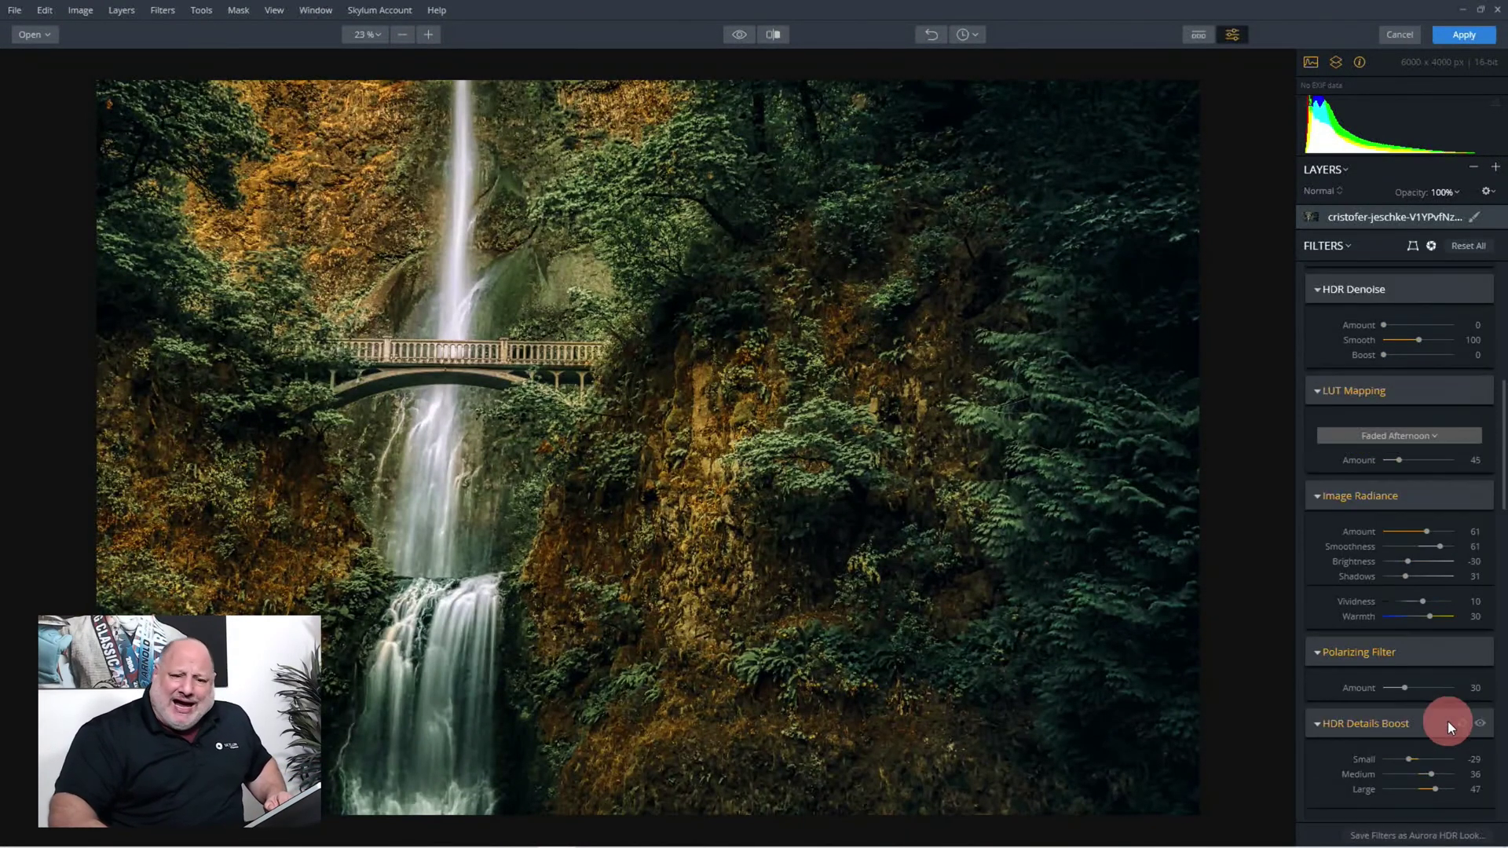
{"action": "scroll", "coordinate": [1434, 738], "scroll_direction": "up", "scroll_amount": 7}
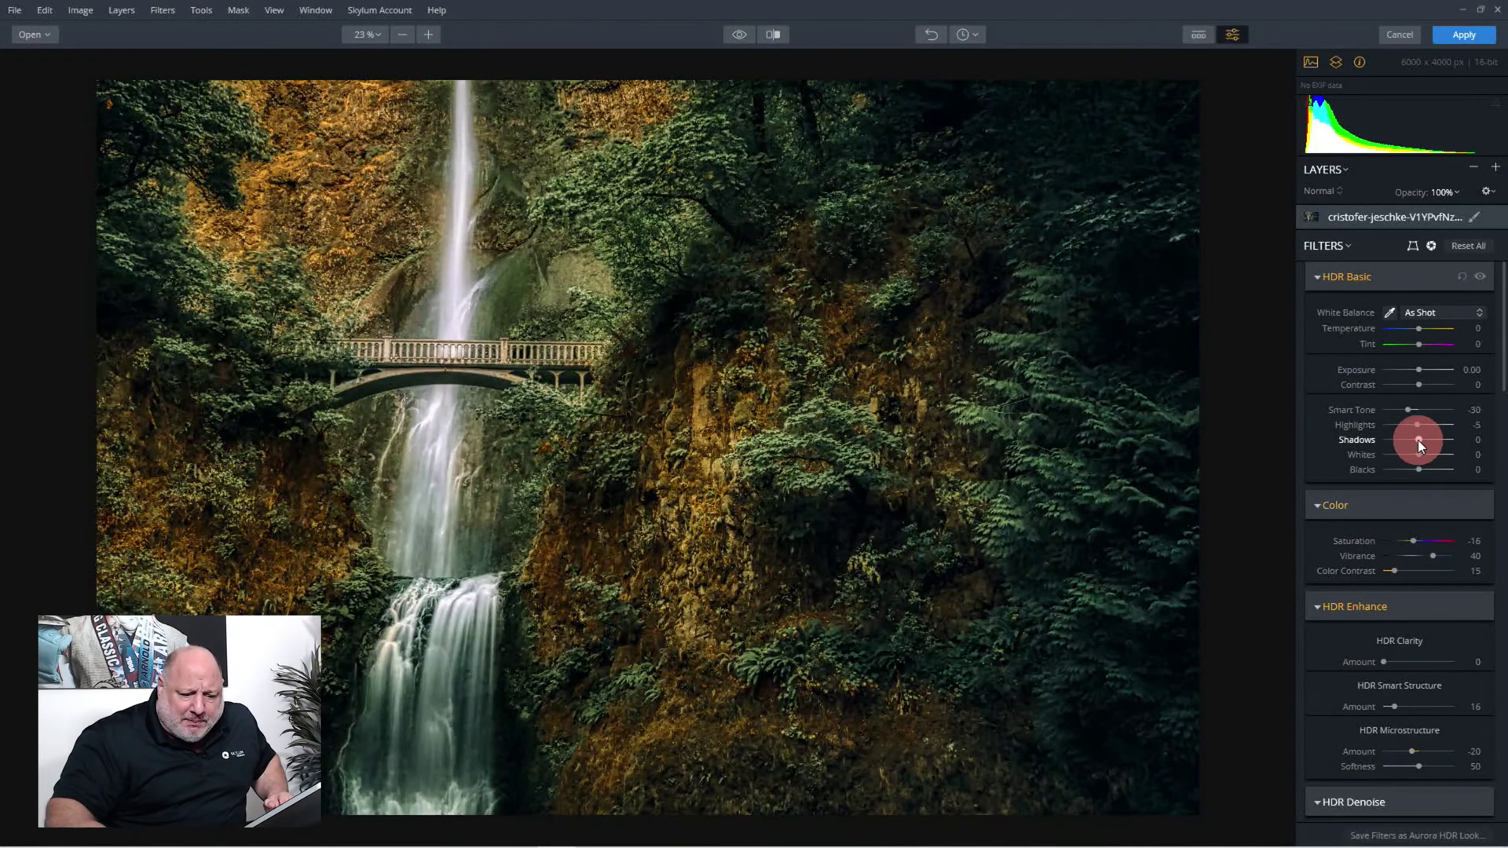
Step: Raise HDR Basic Shadows to 27 and compare the result with the original
{"action": "left_click_drag", "start_coordinate": [1433, 443], "coordinate": [1444, 443]}
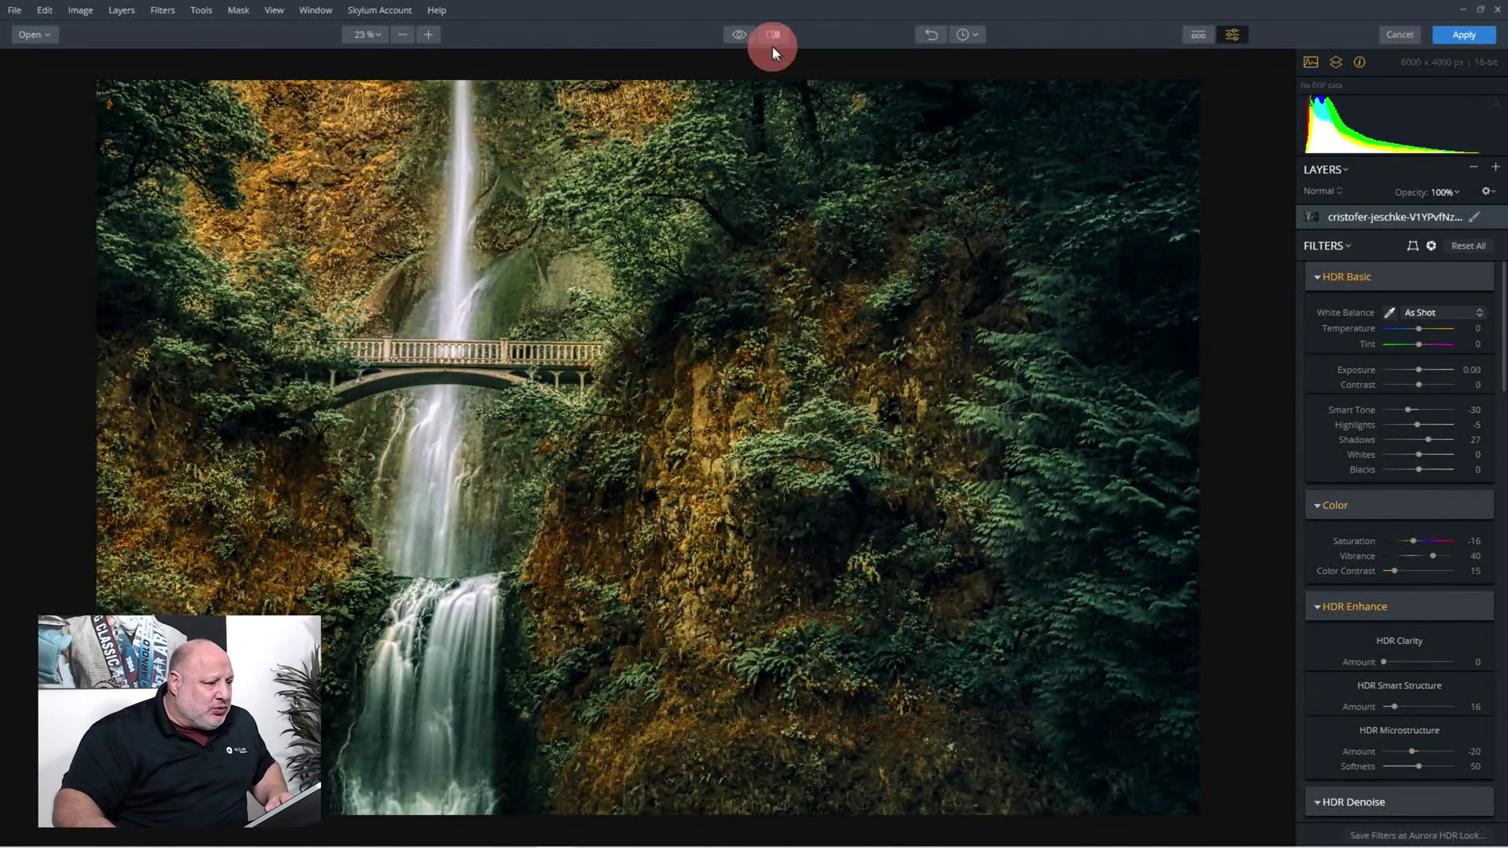
{"action": "left_click", "coordinate": [743, 35]}
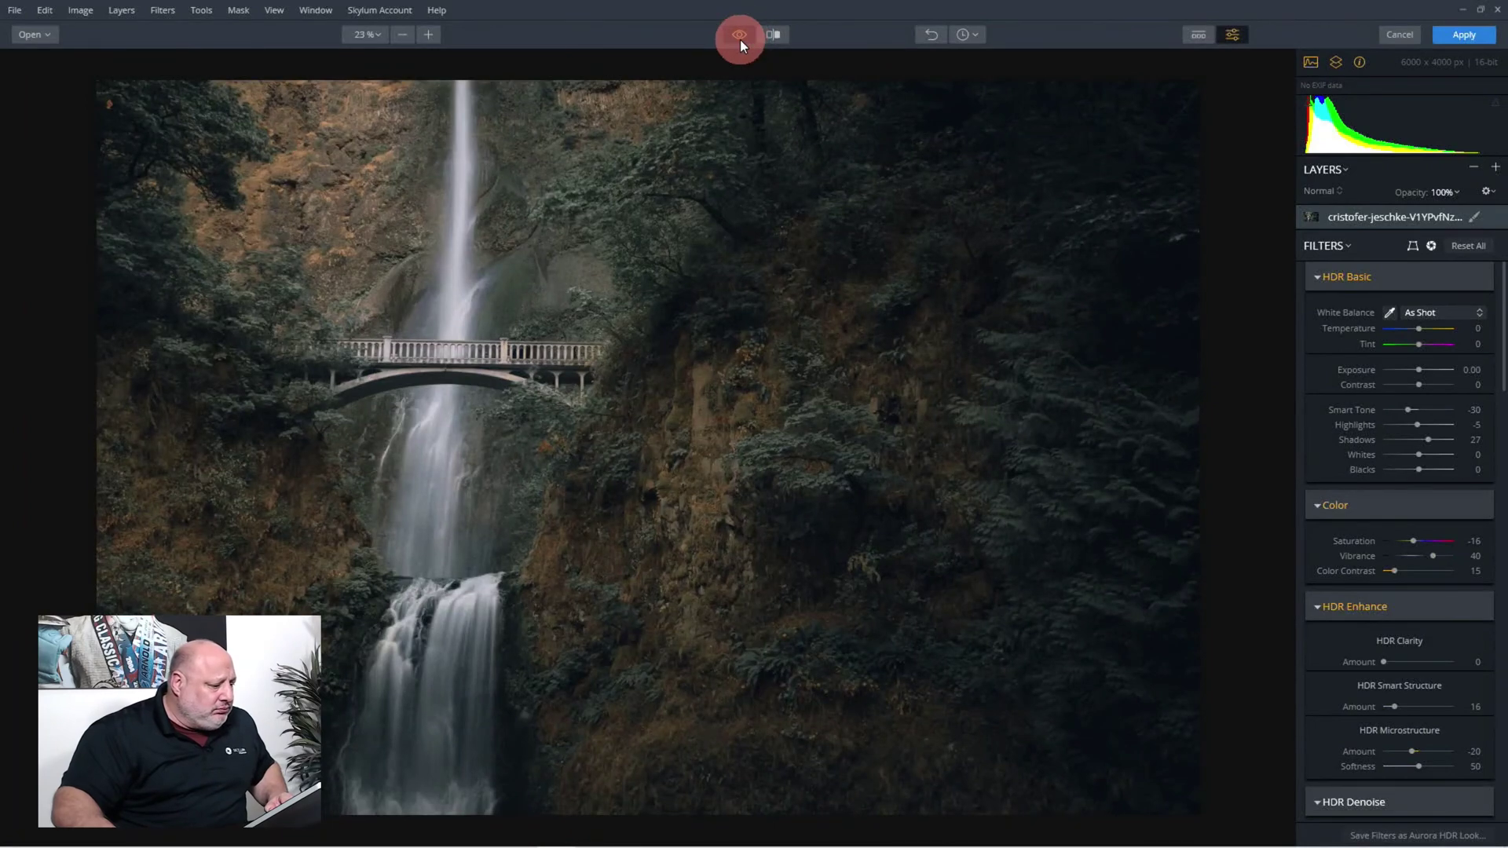
{"action": "left_click", "coordinate": [739, 37]}
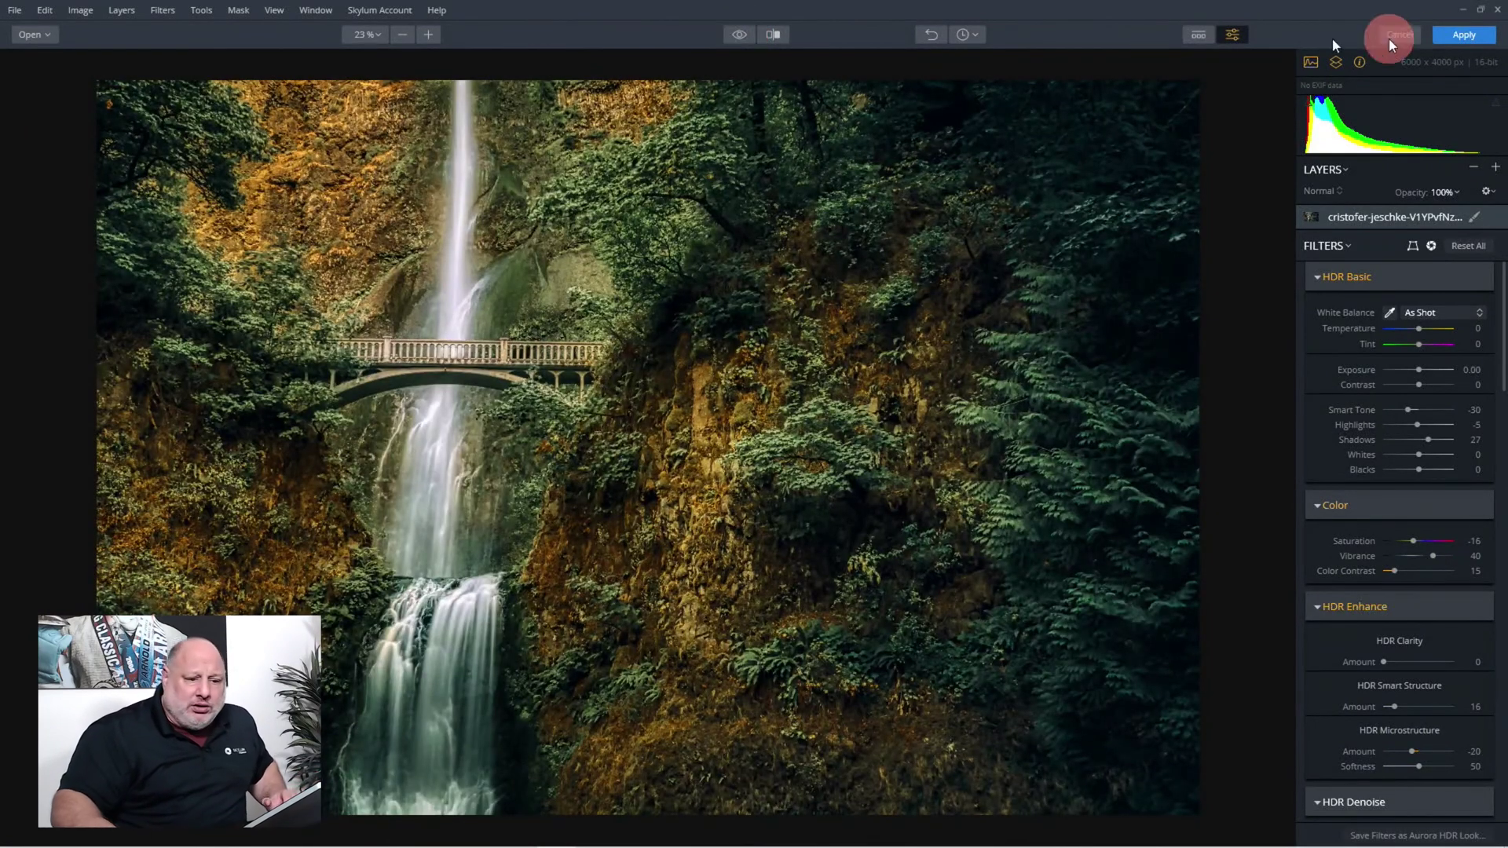
Step: Apply the Aurora HDR edit to return the styled photo to Luminar 4
{"action": "left_click", "coordinate": [1463, 34]}
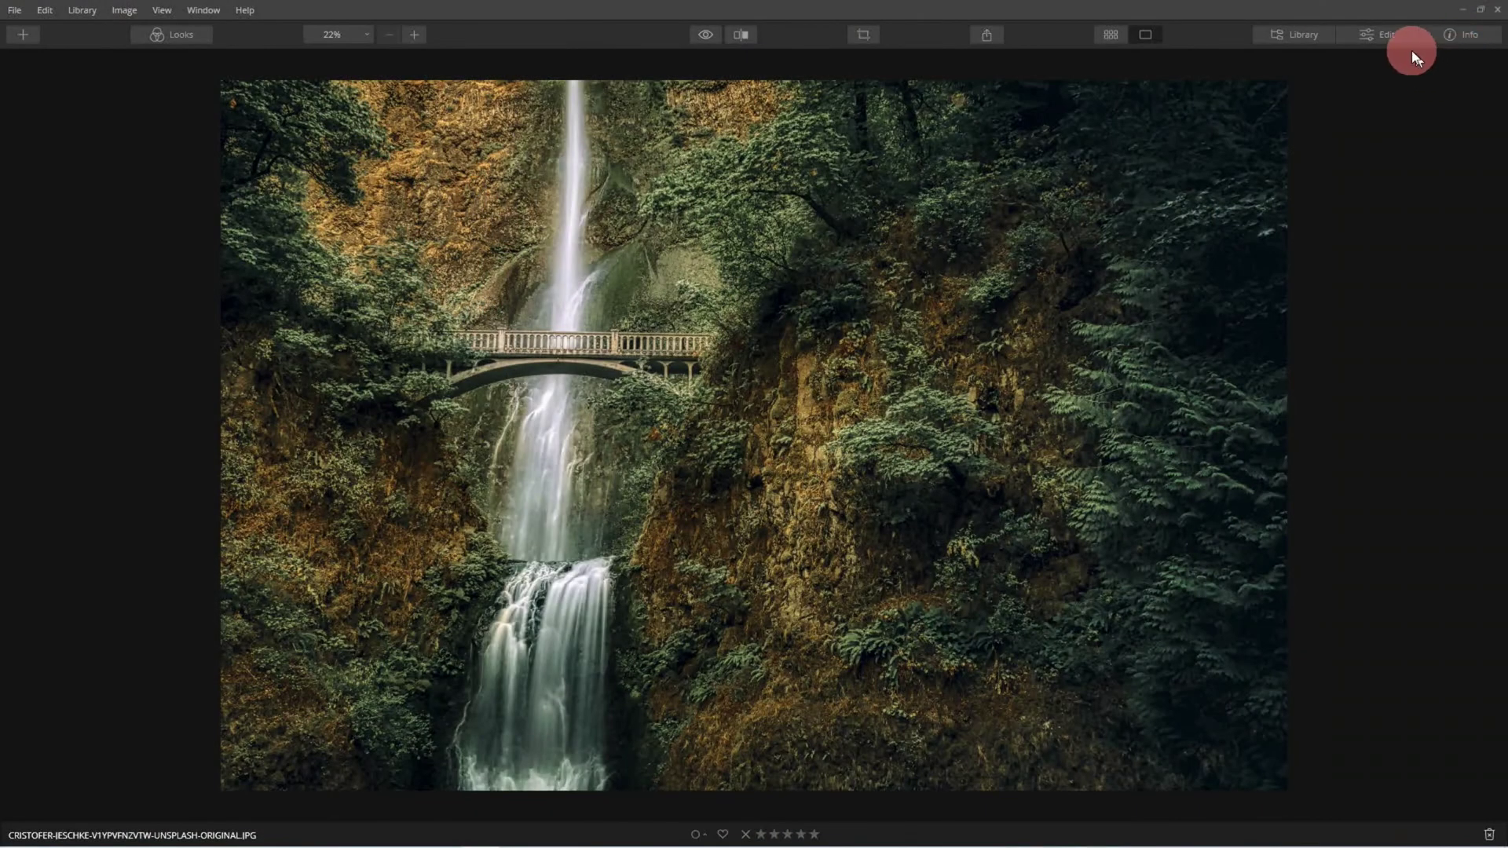
{"action": "left_click", "coordinate": [1388, 36]}
{"action": "left_click", "coordinate": [1476, 71]}
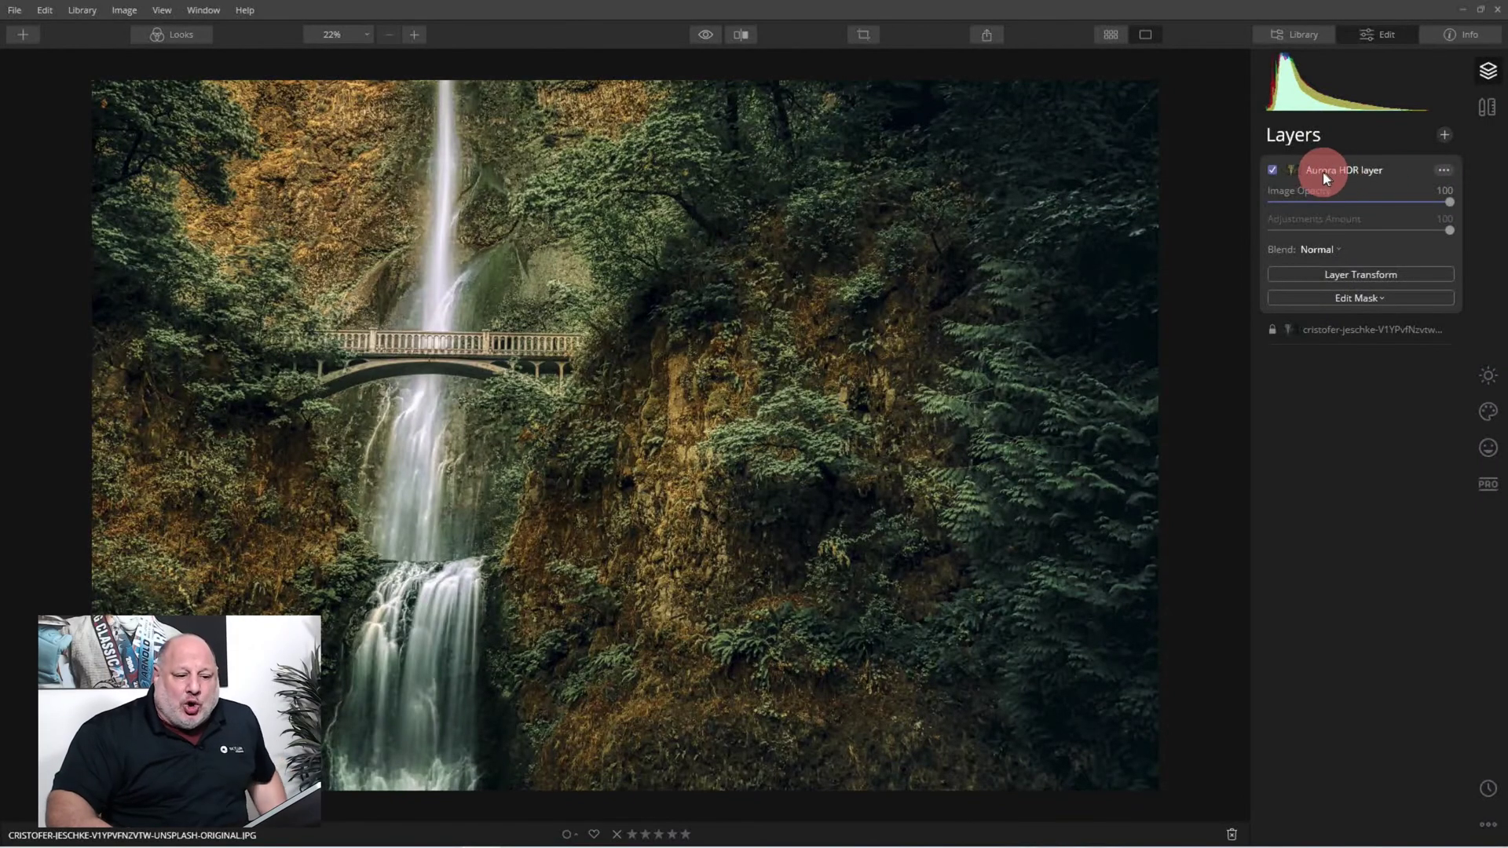
{"action": "left_click", "coordinate": [1273, 170]}
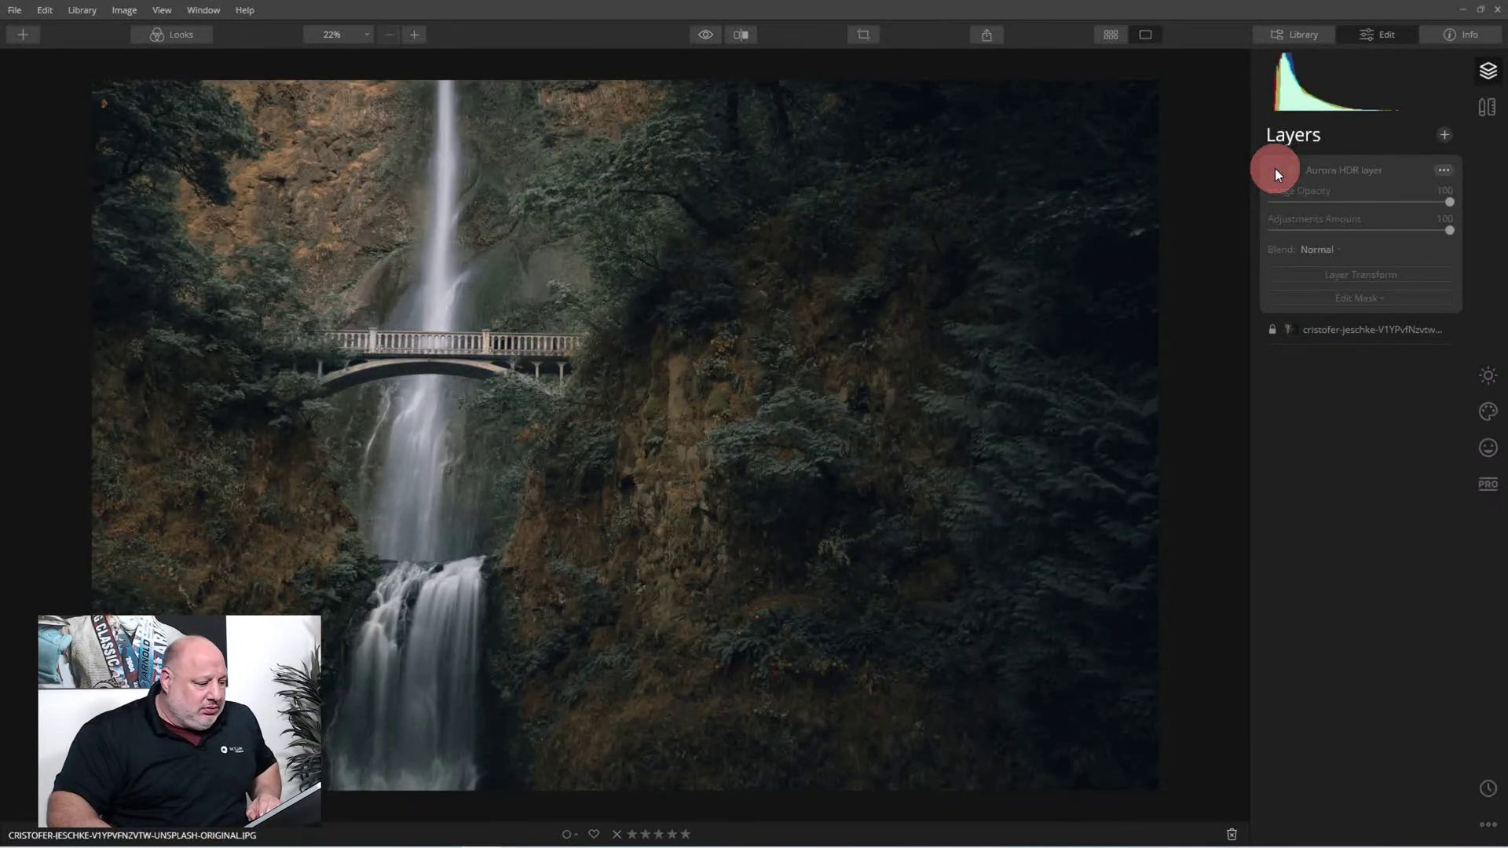
{"action": "left_click", "coordinate": [1274, 170]}
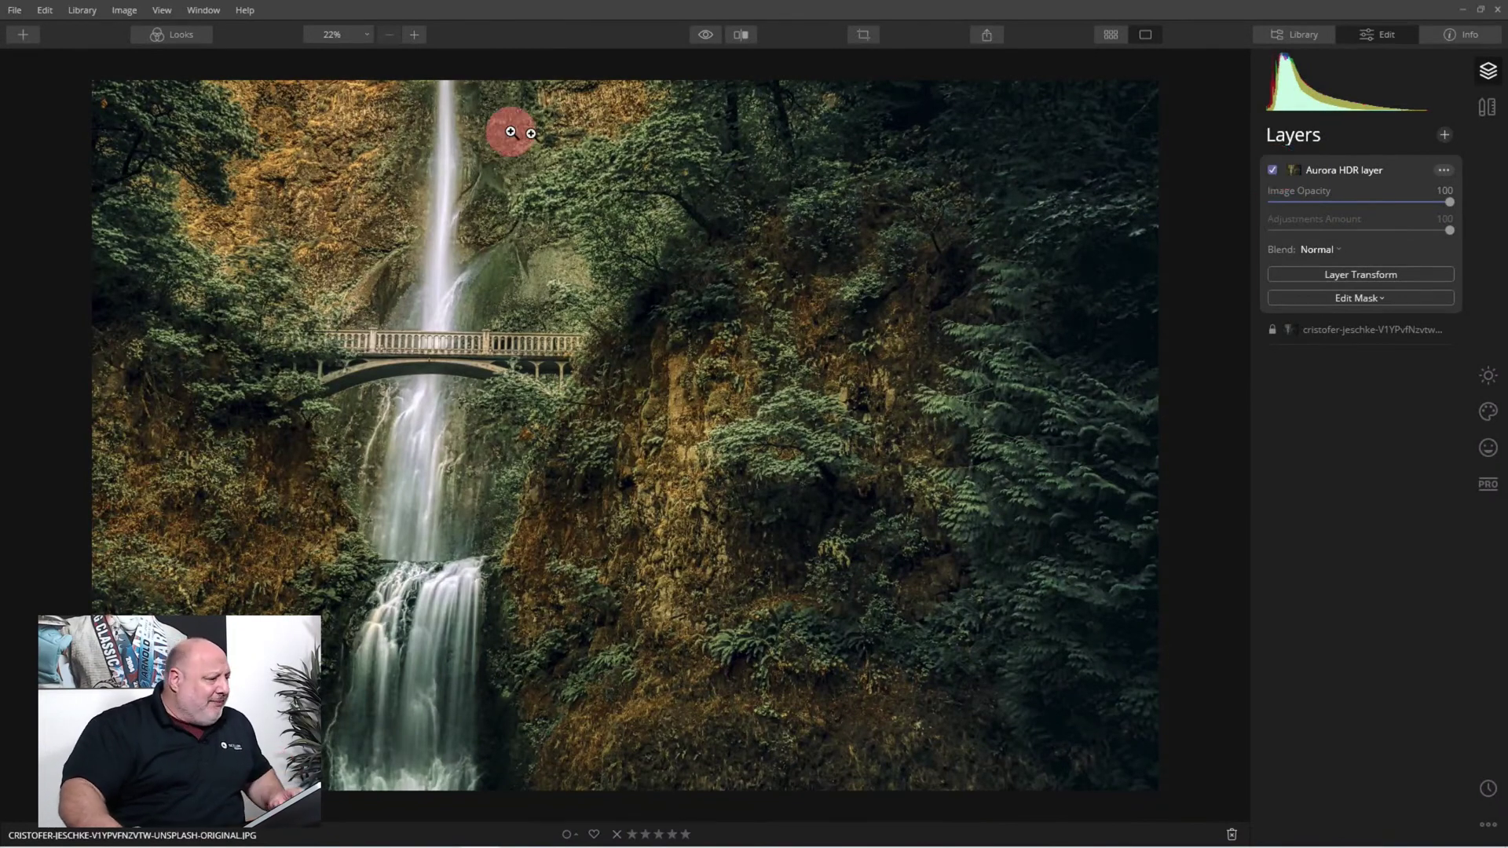
Step: Apply the Impressive look from the Landscape Looks collection to the waterfall photo
{"action": "left_click", "coordinate": [177, 31]}
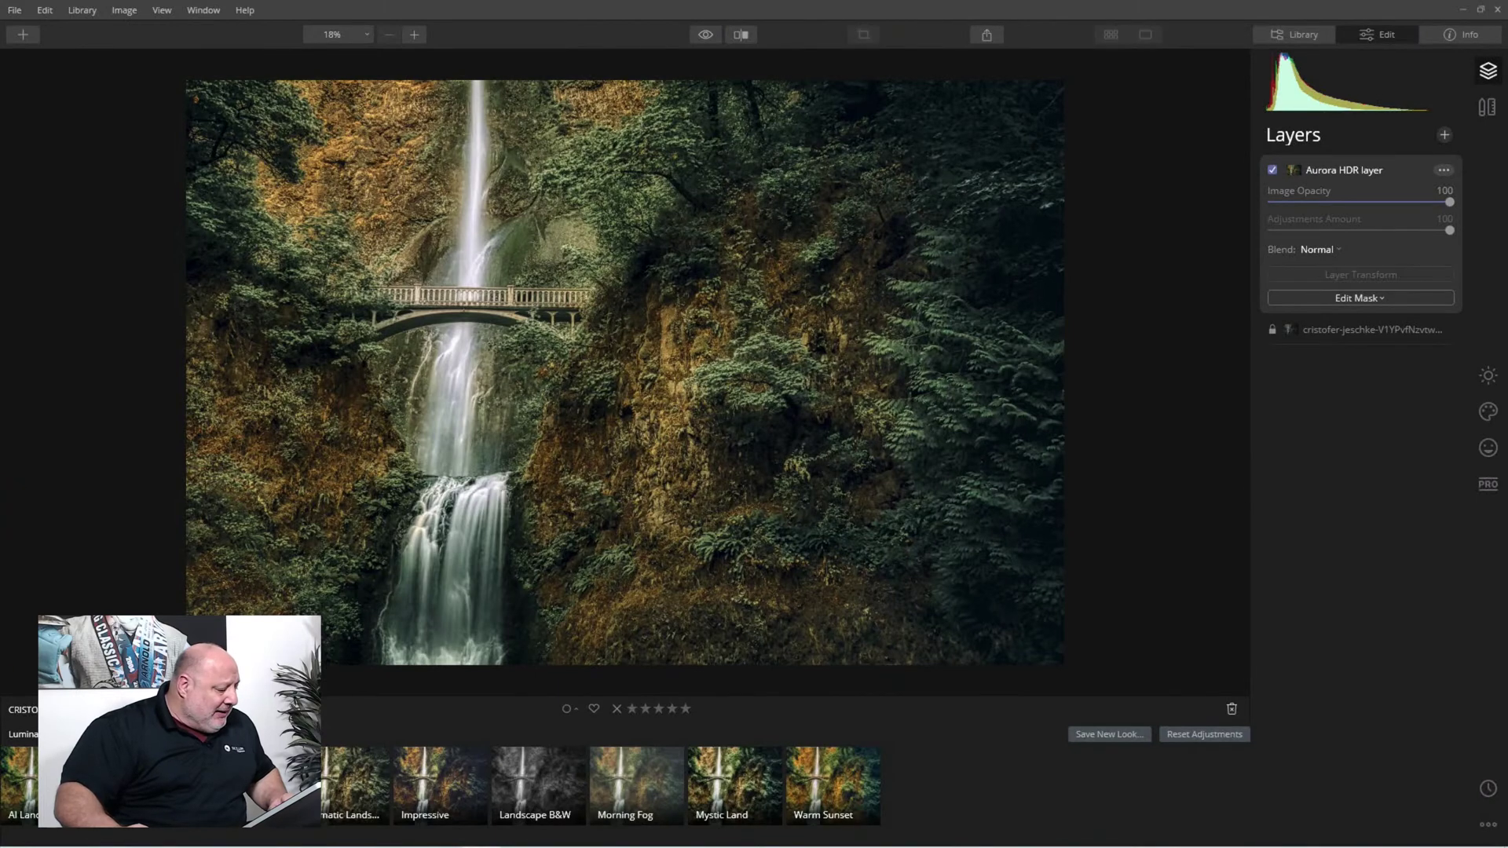
{"action": "left_click", "coordinate": [32, 733]}
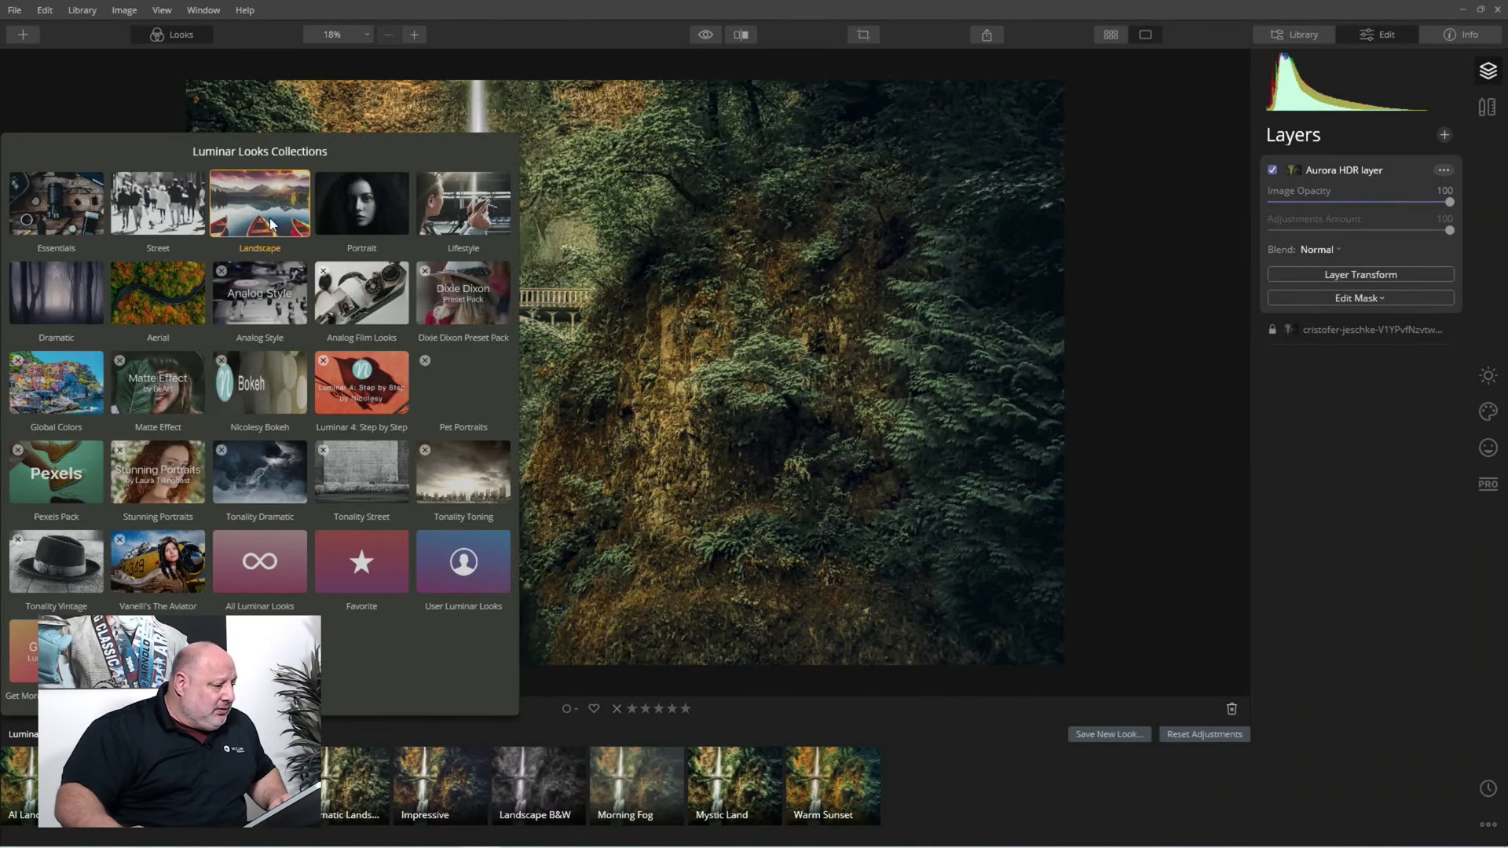
{"action": "left_click", "coordinate": [920, 735]}
{"action": "left_click", "coordinate": [431, 770]}
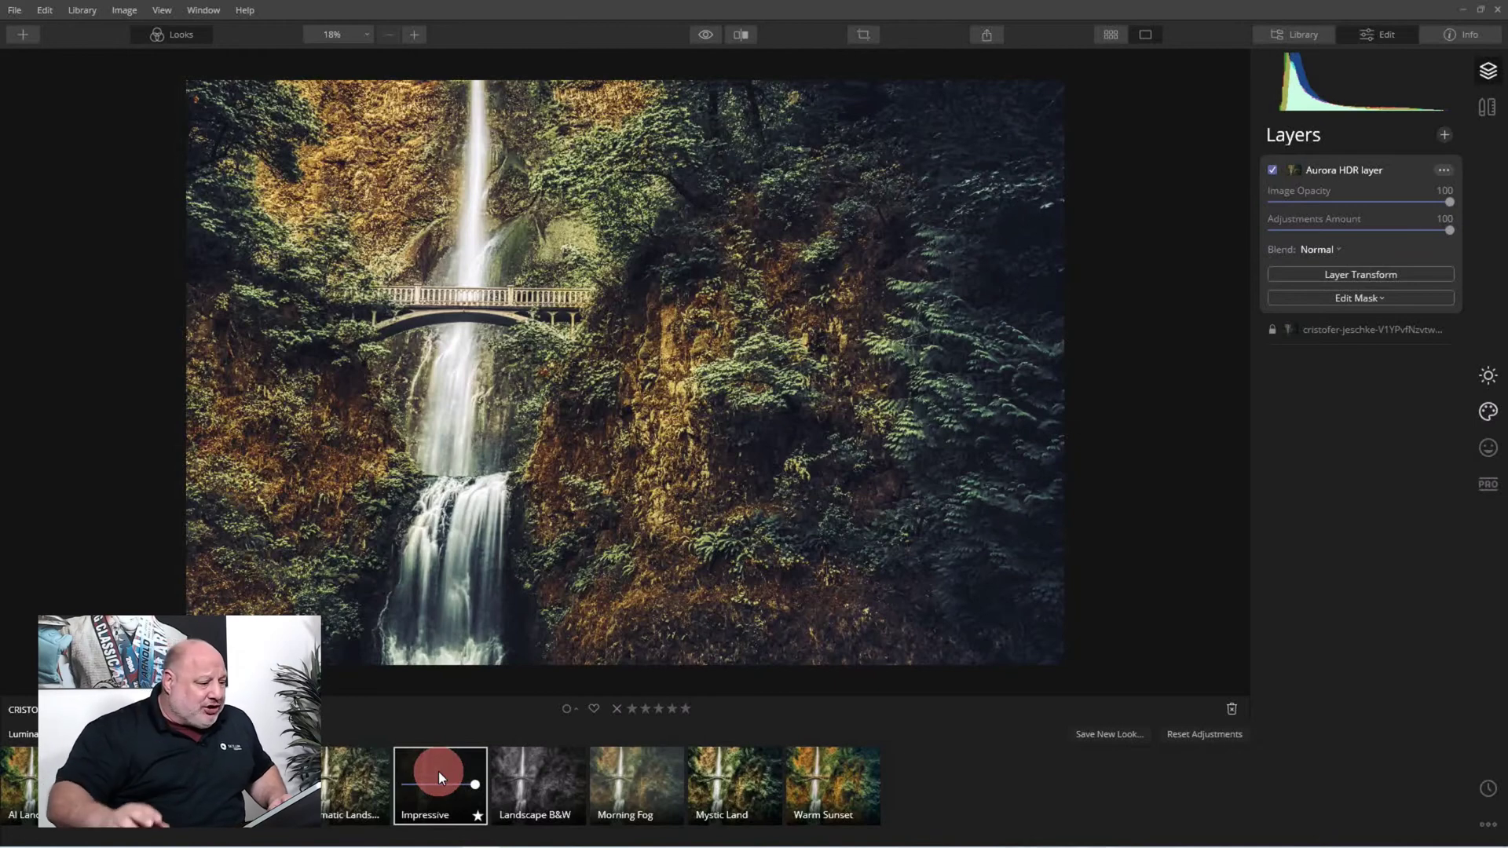
{"action": "left_click", "coordinate": [926, 369]}
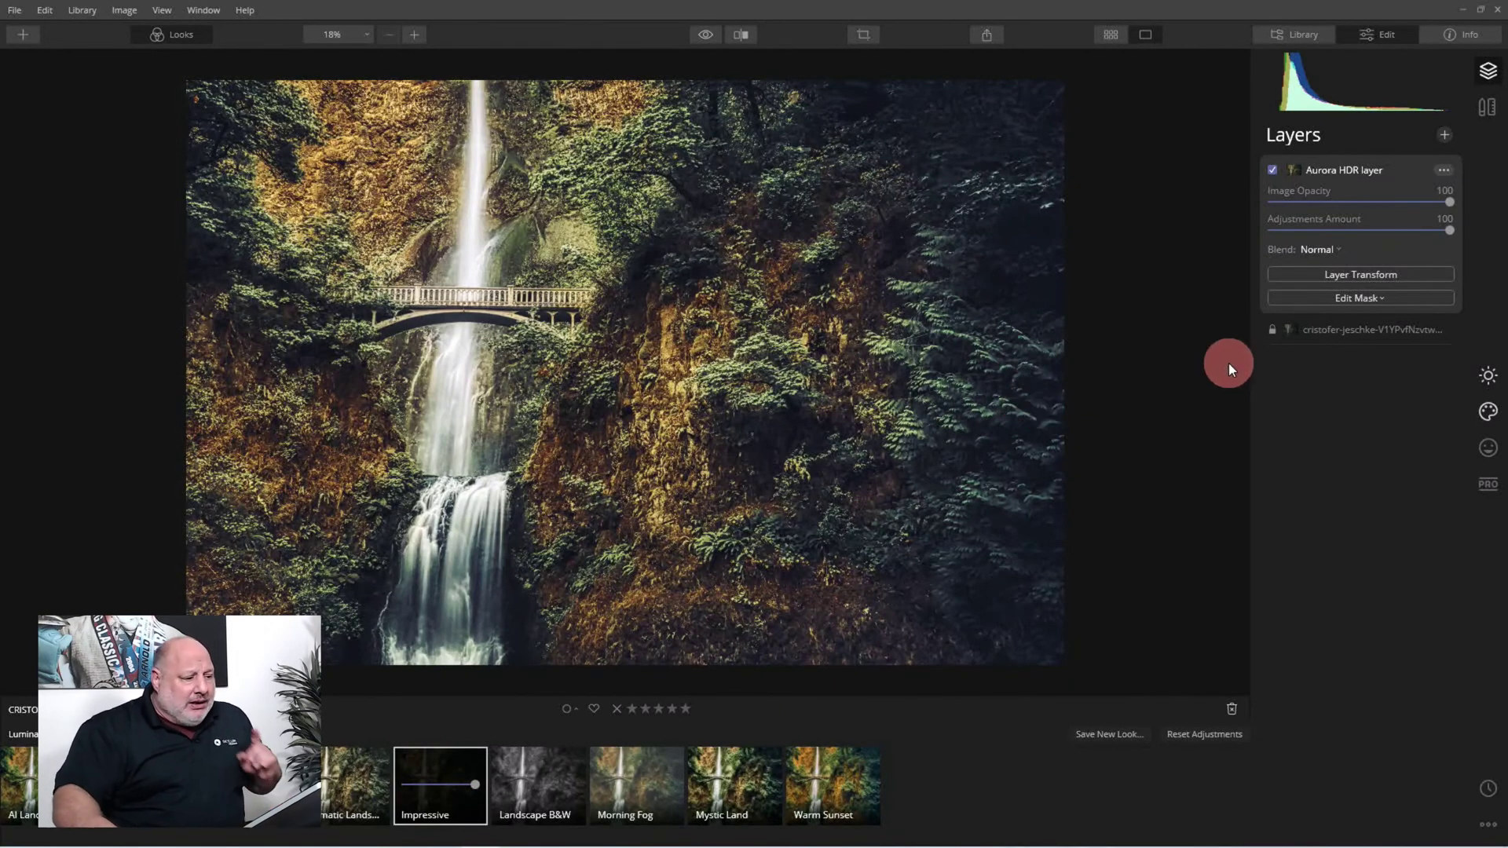
Step: Revert history to 'Aurora HDR layer: Enabled' and add a new adjustment layer
{"action": "left_click", "coordinate": [1488, 789]}
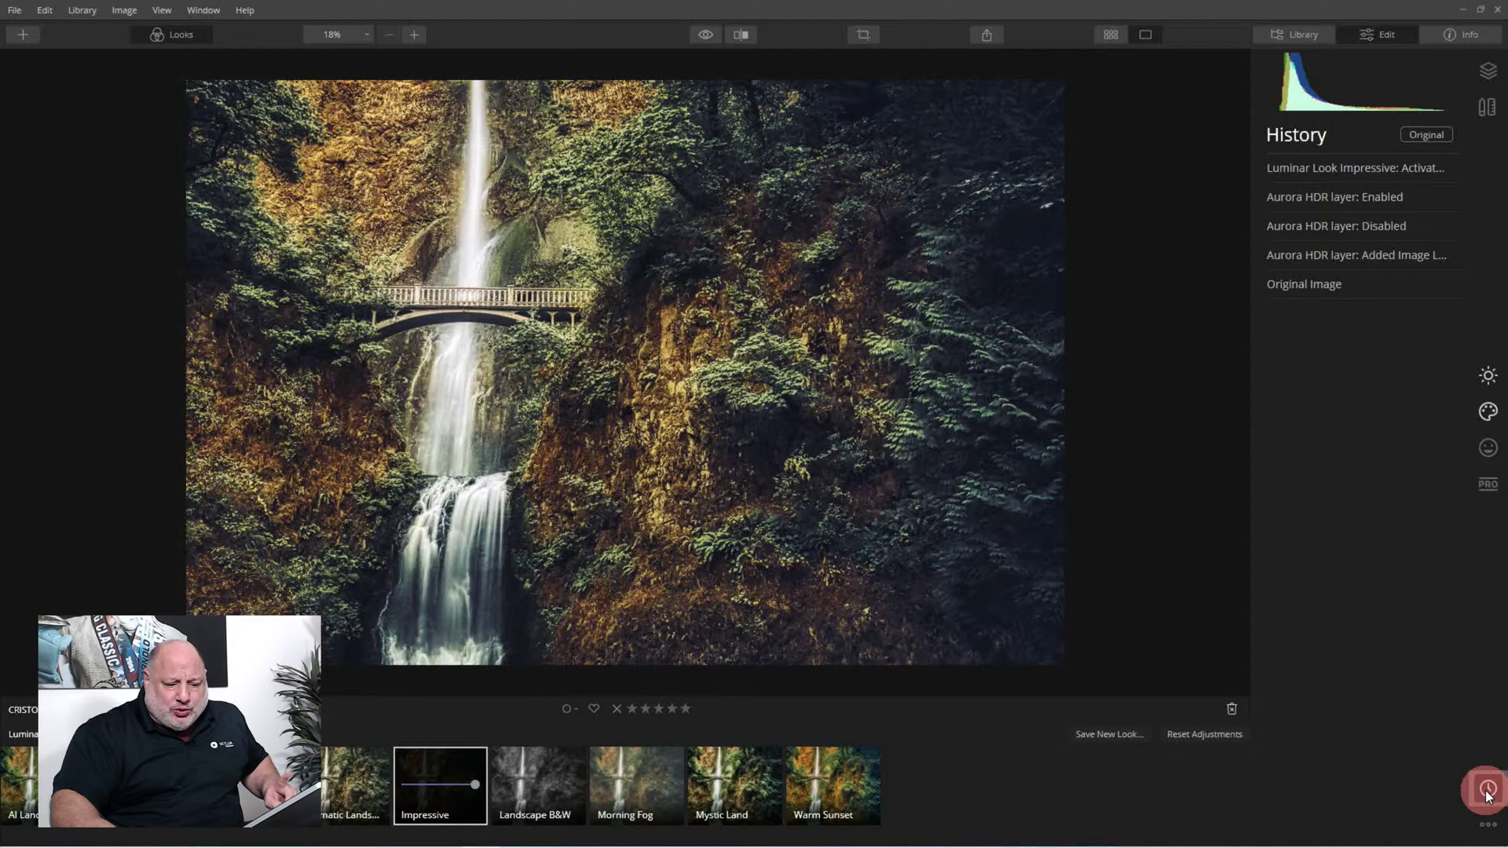
{"action": "left_click", "coordinate": [1347, 196]}
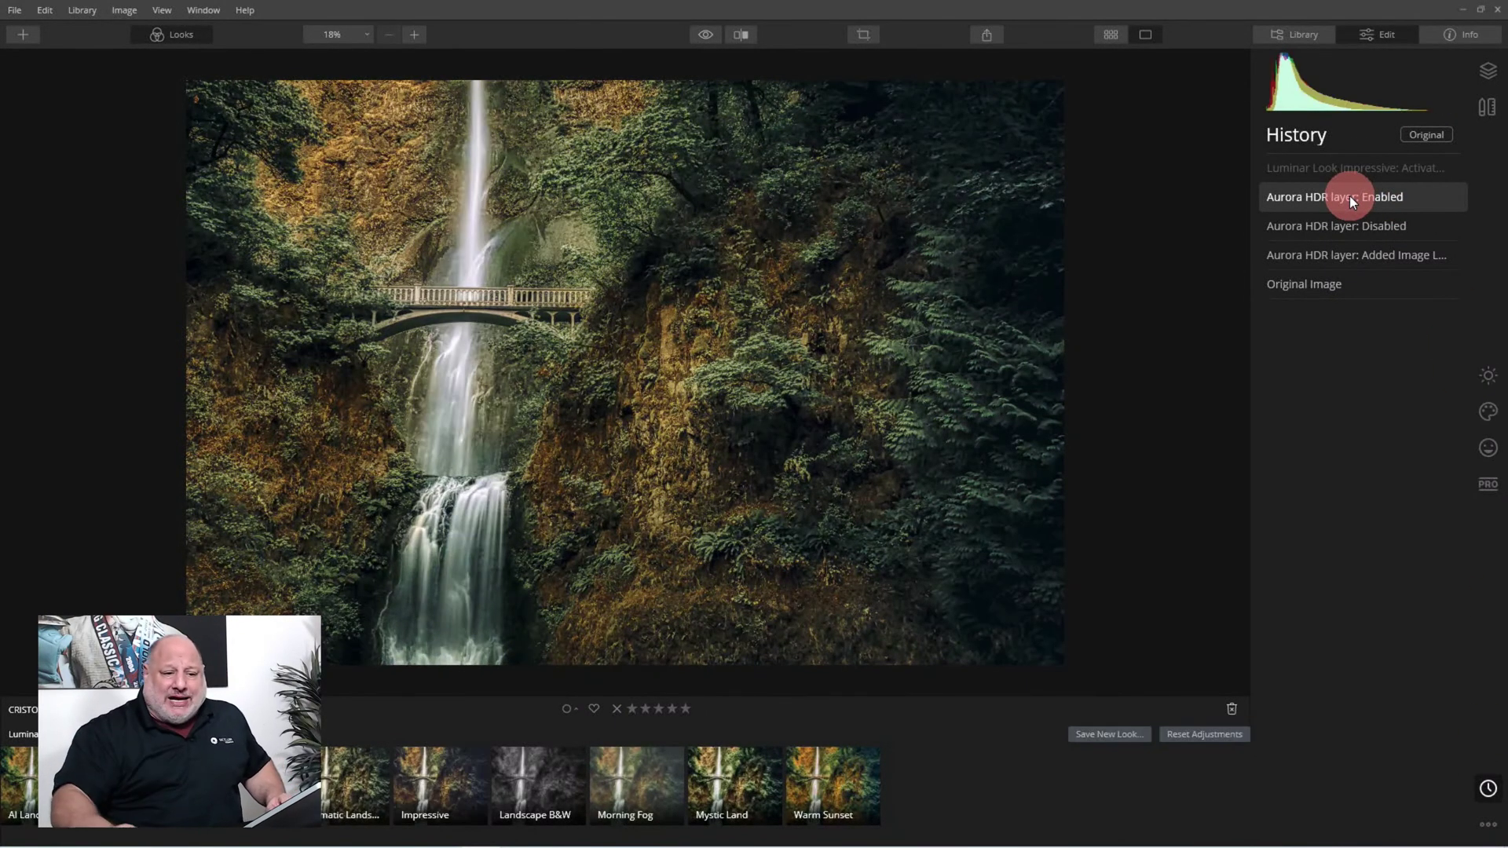
{"action": "left_click", "coordinate": [1487, 71]}
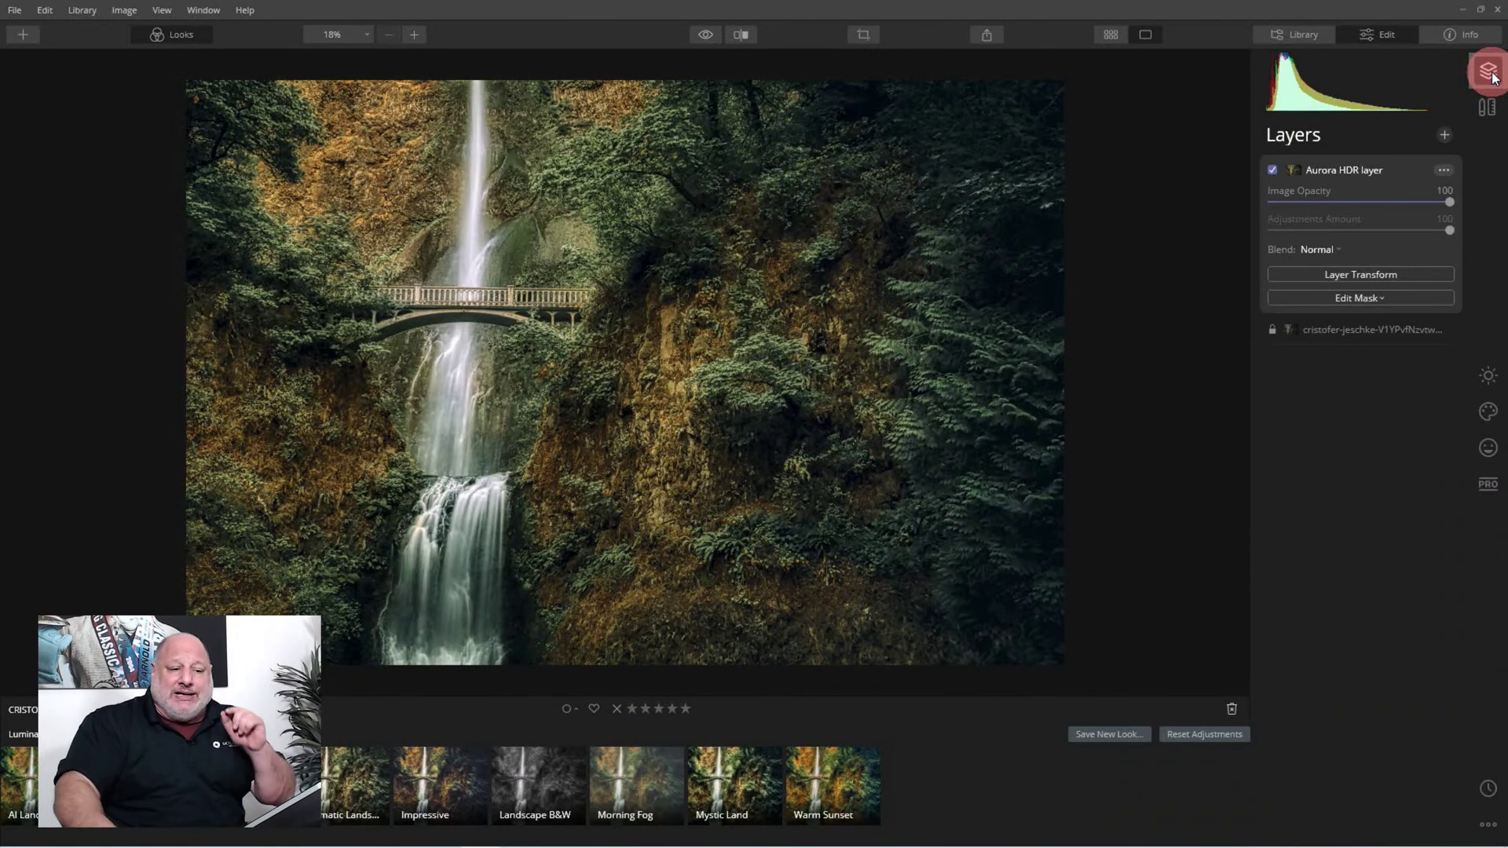
{"action": "left_click", "coordinate": [1446, 134]}
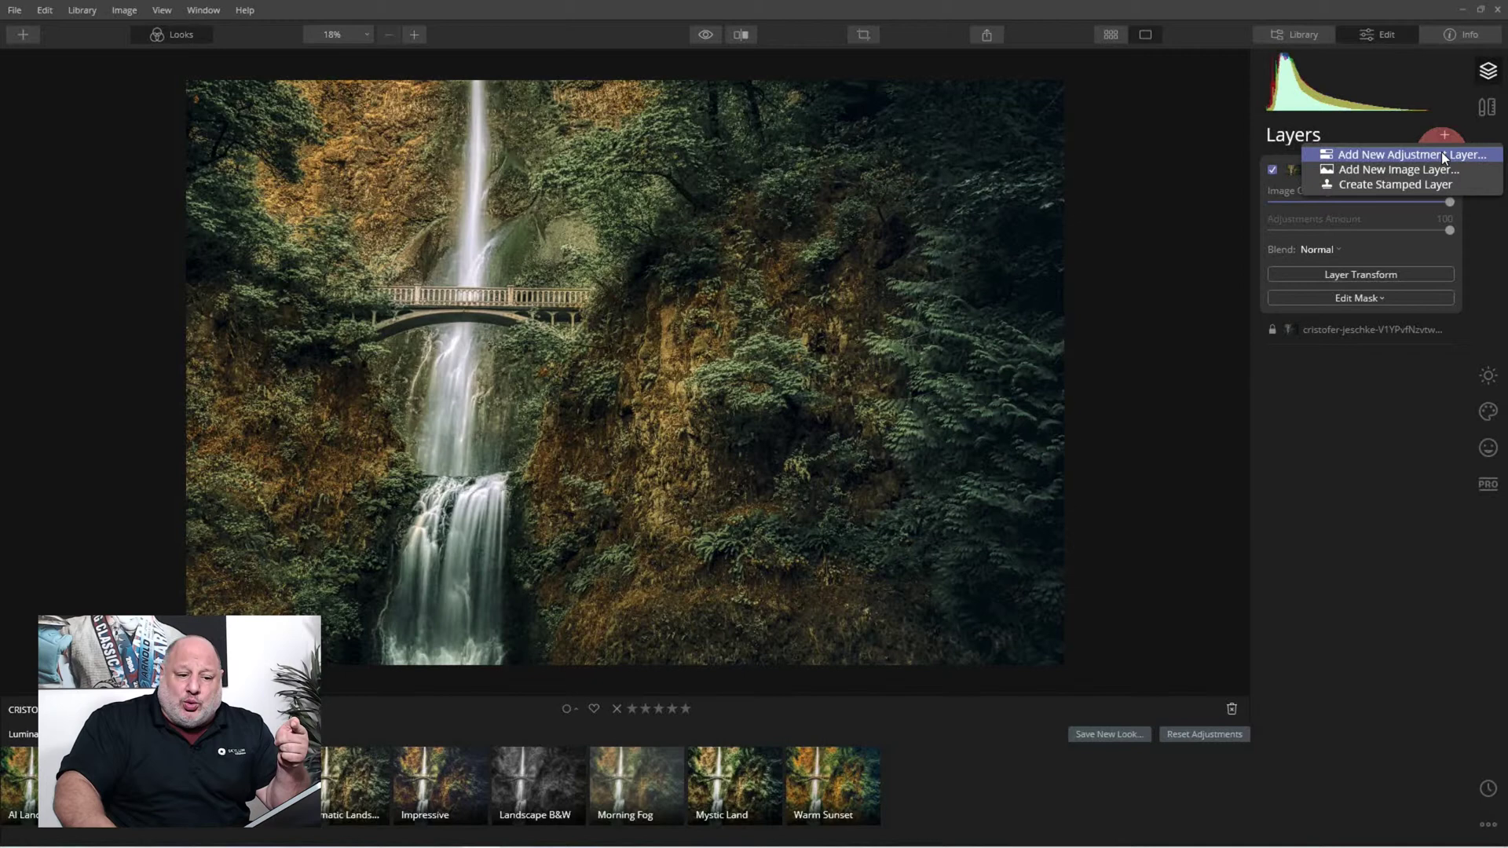
{"action": "left_click", "coordinate": [1440, 153]}
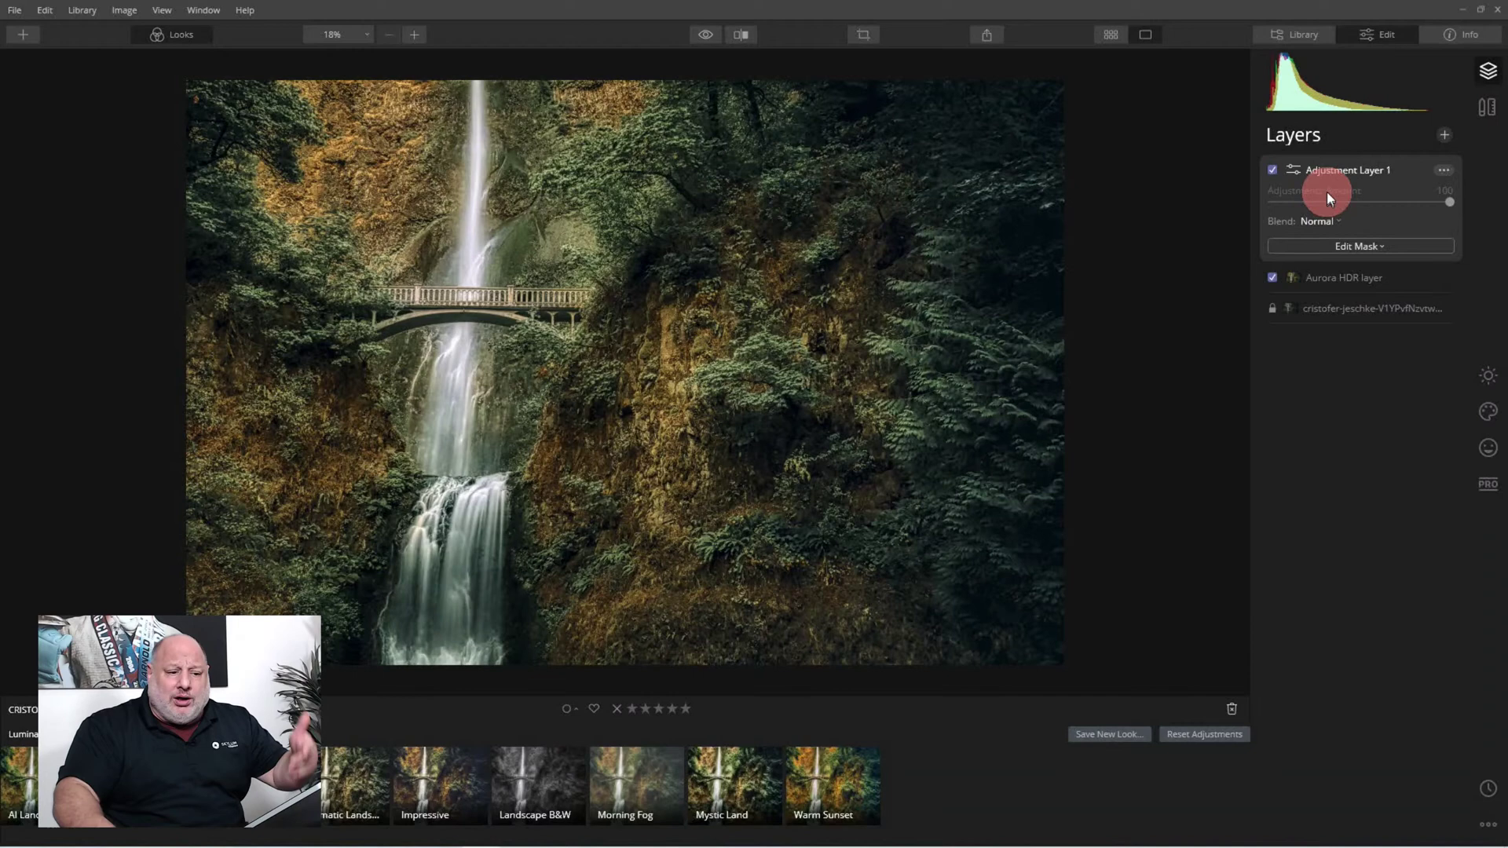
Step: Apply Impressive to Adjustment Layer 1, toggling the layer off and on to compare
{"action": "left_click", "coordinate": [416, 766]}
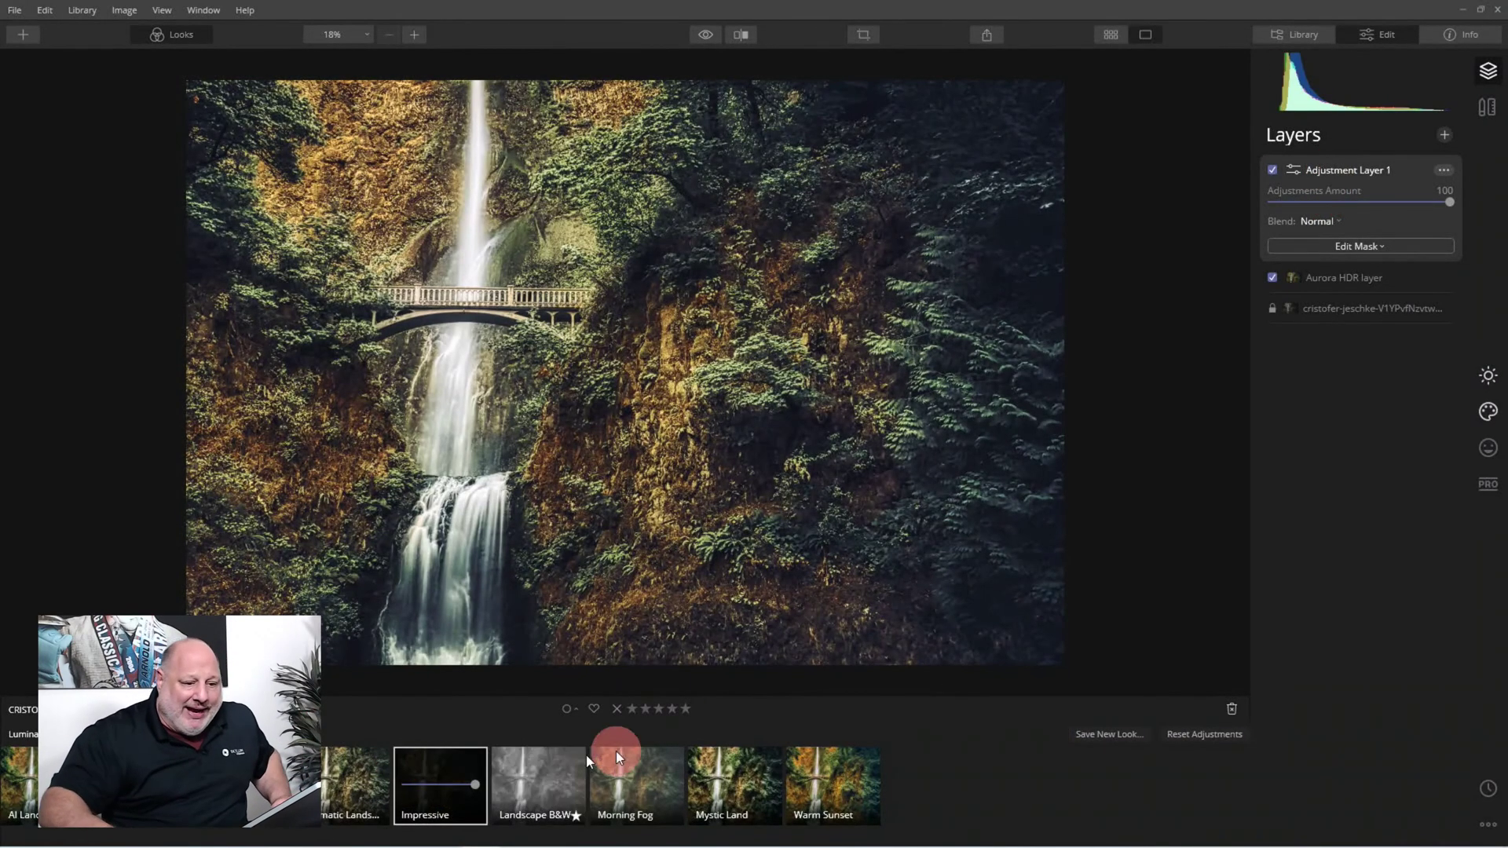
{"action": "left_click", "coordinate": [1273, 169]}
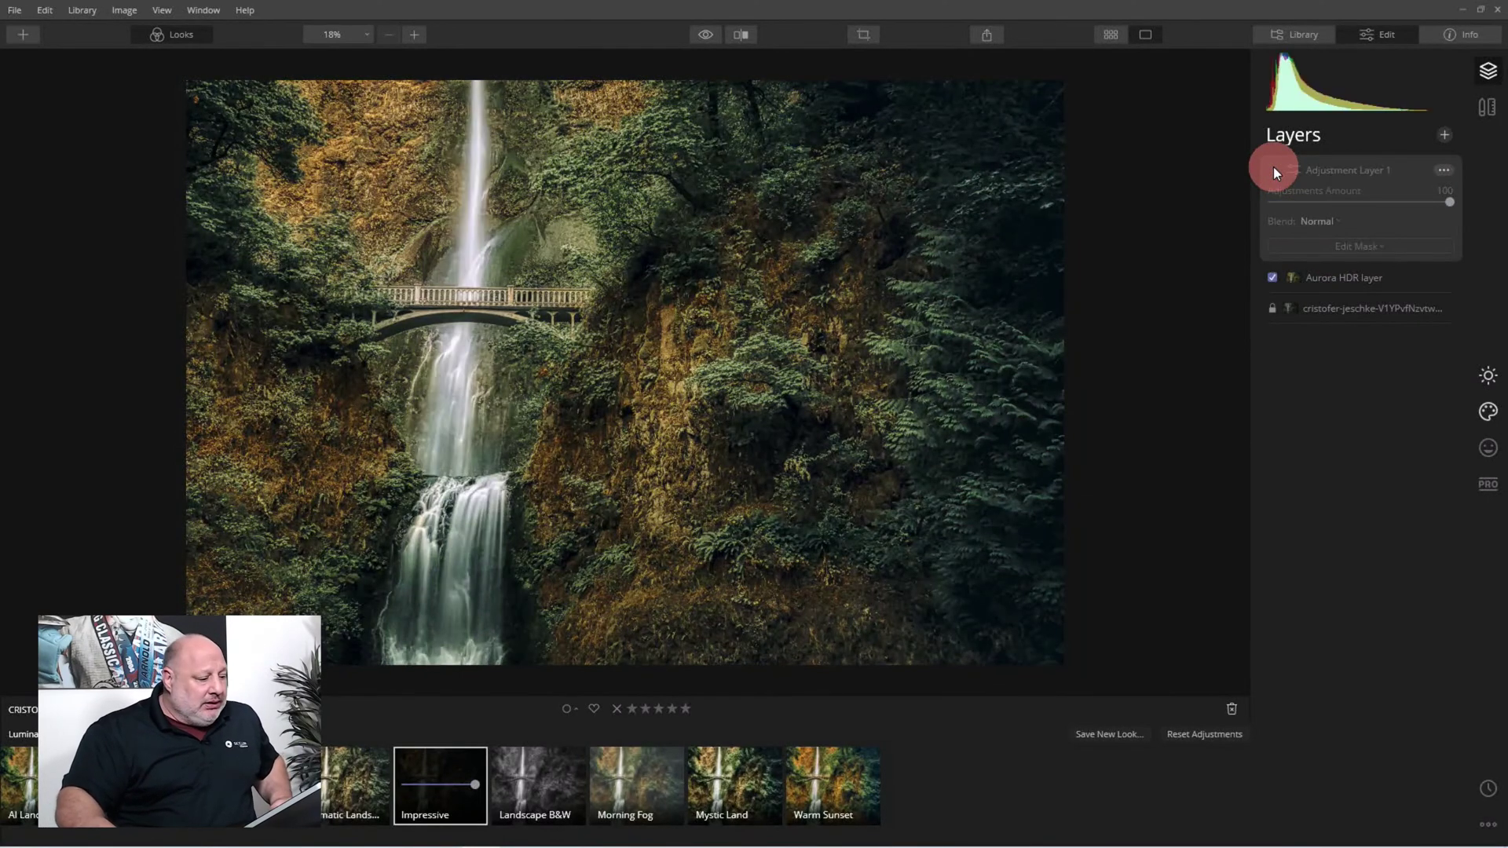
{"action": "left_click", "coordinate": [1272, 169]}
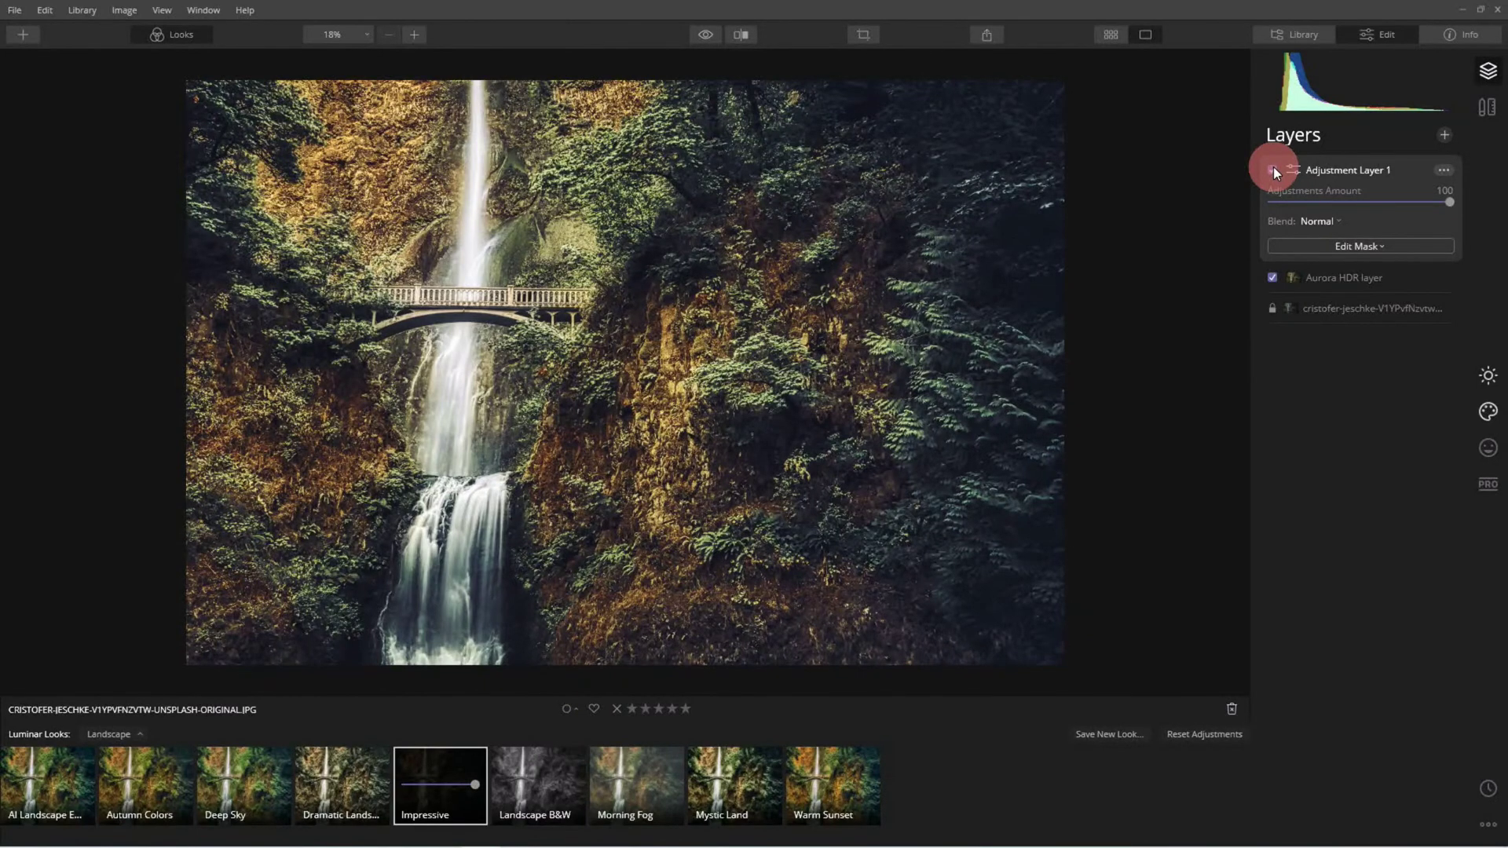
{"action": "left_click", "coordinate": [1272, 170]}
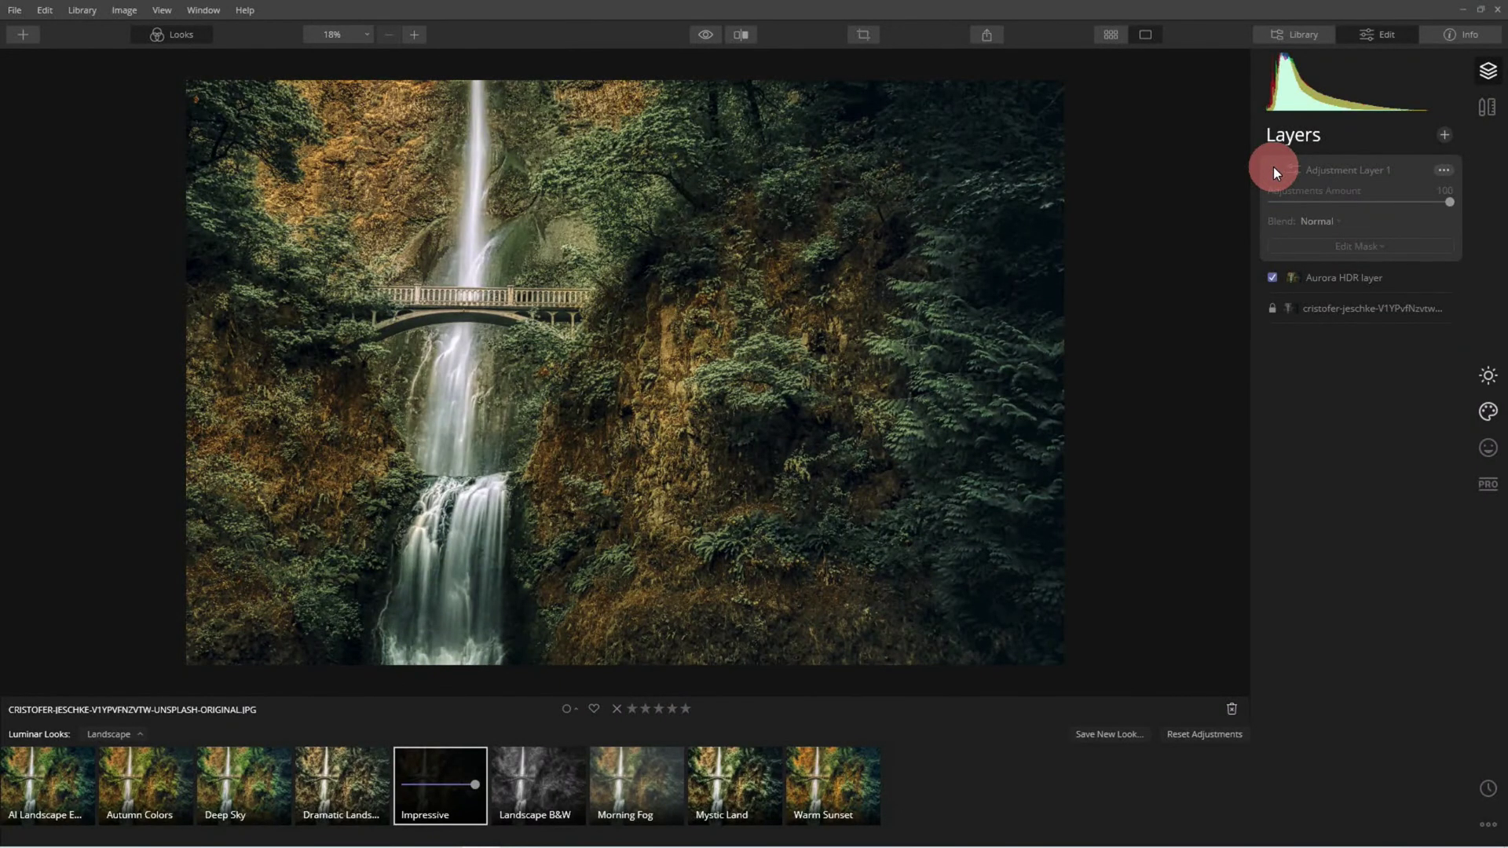
{"action": "left_click", "coordinate": [1273, 168]}
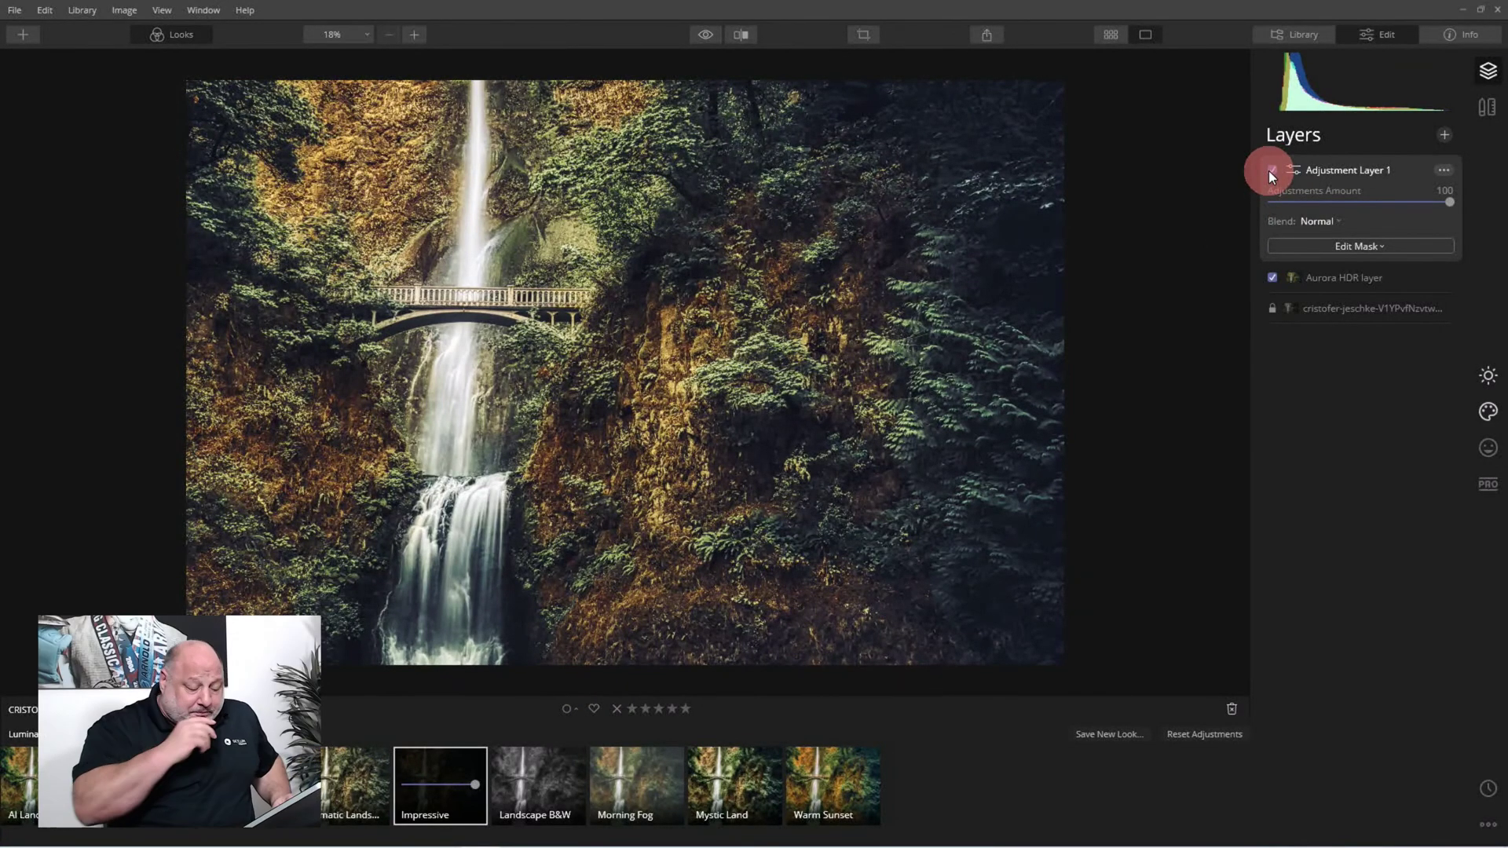
{"action": "left_click", "coordinate": [1270, 170]}
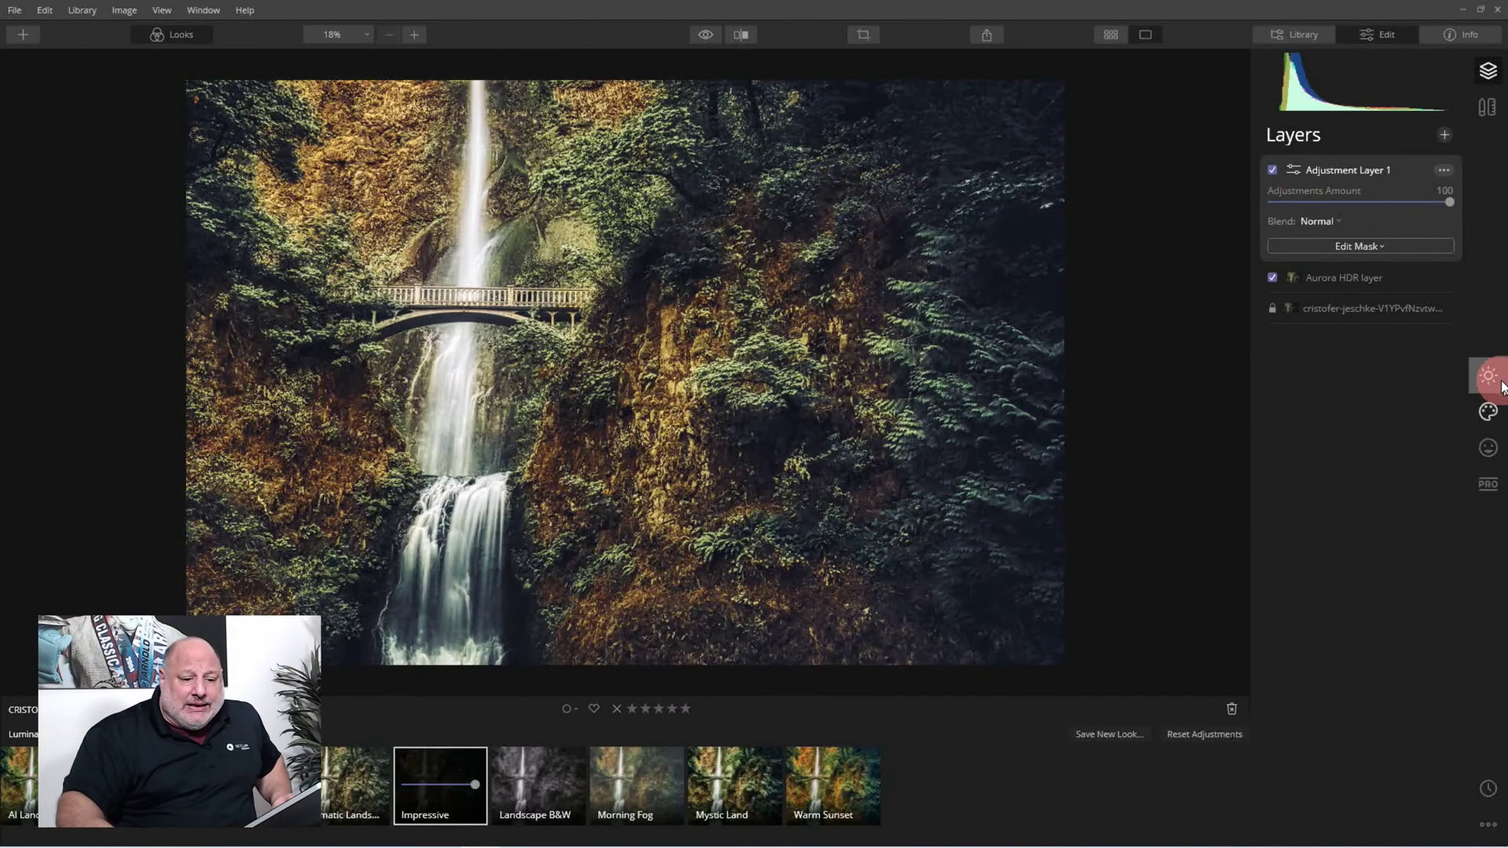
Step: In Creative, set Matte Look to Fade 15, Contrast 56 and Vividness 7
{"action": "left_click", "coordinate": [1498, 422]}
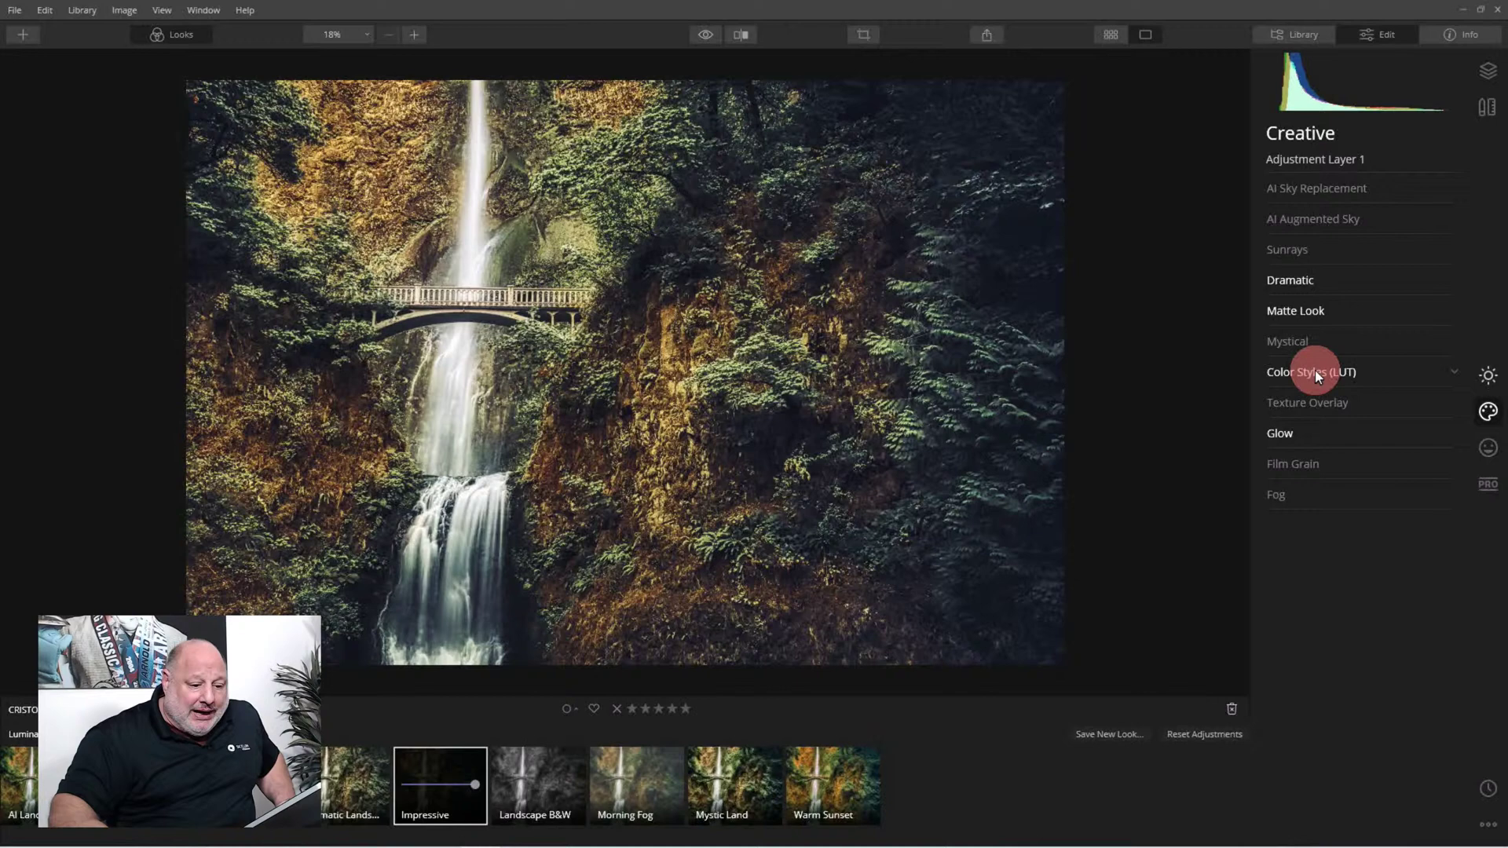
{"action": "left_click", "coordinate": [1299, 311]}
{"action": "left_click", "coordinate": [1445, 309]}
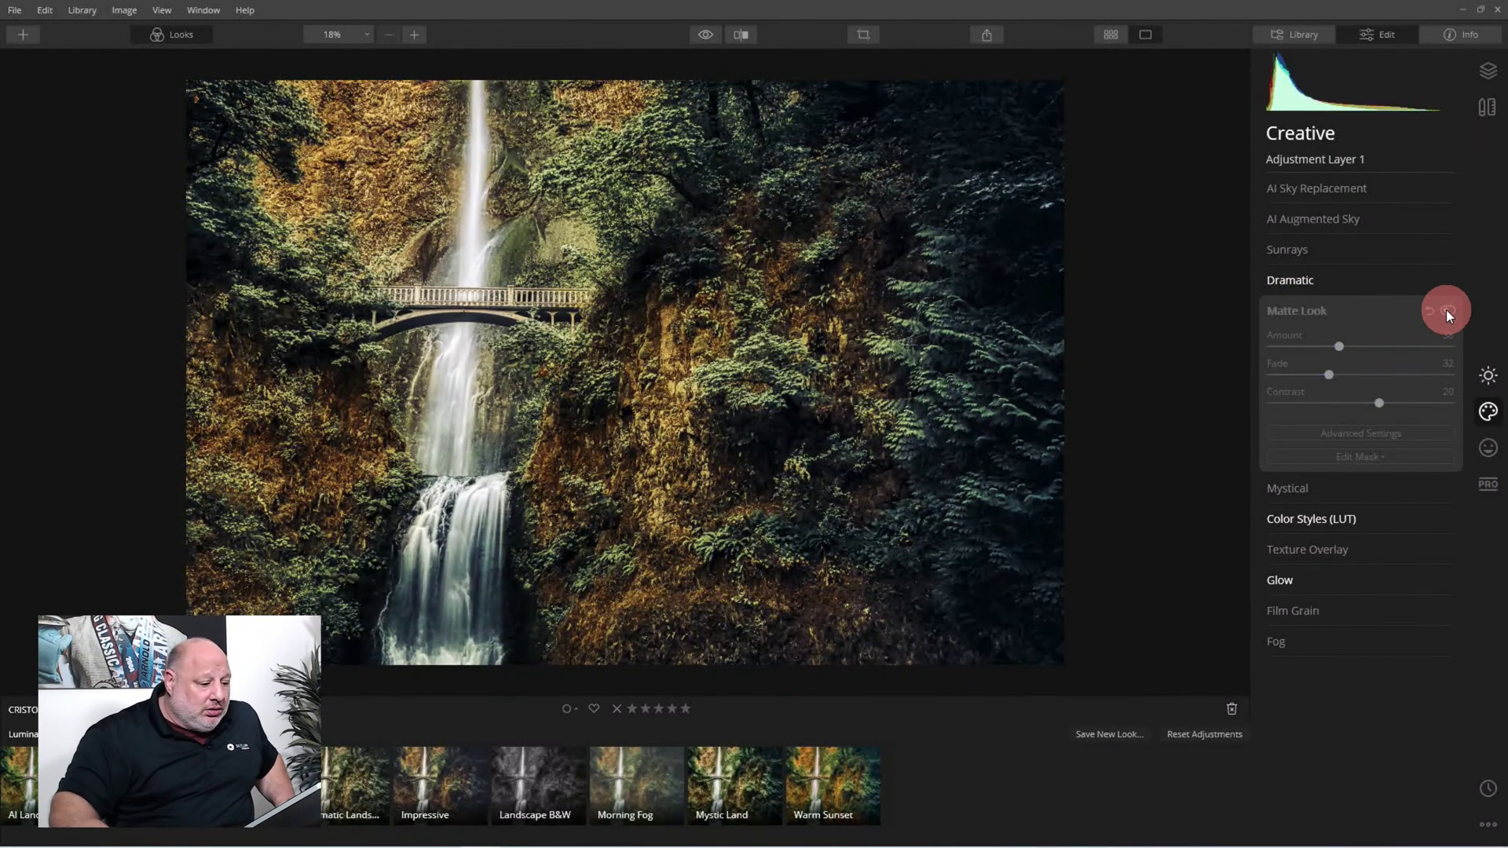
{"action": "left_click", "coordinate": [1445, 310]}
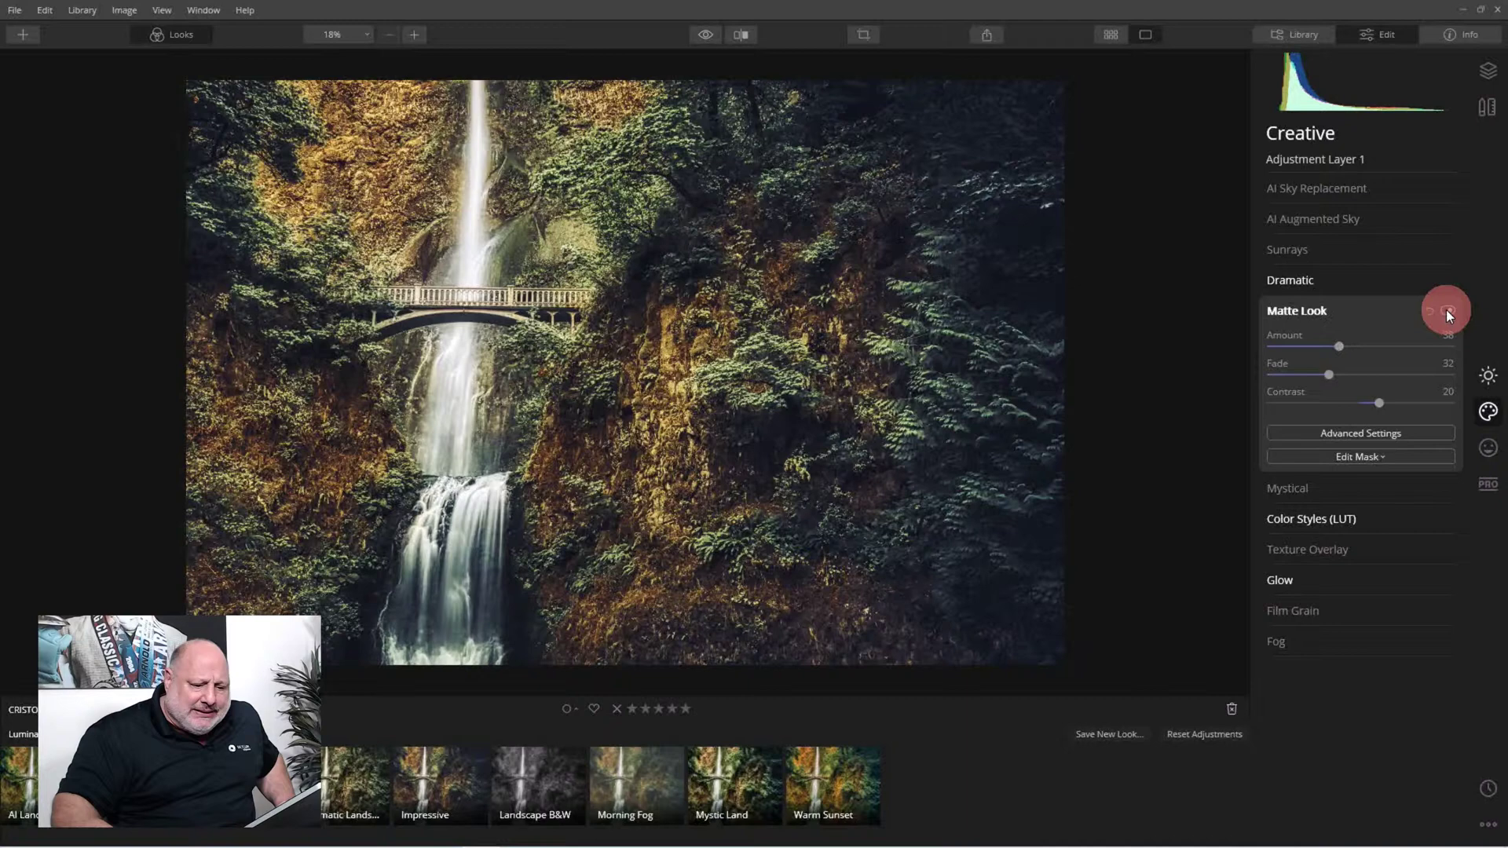
{"action": "left_click", "coordinate": [1328, 374]}
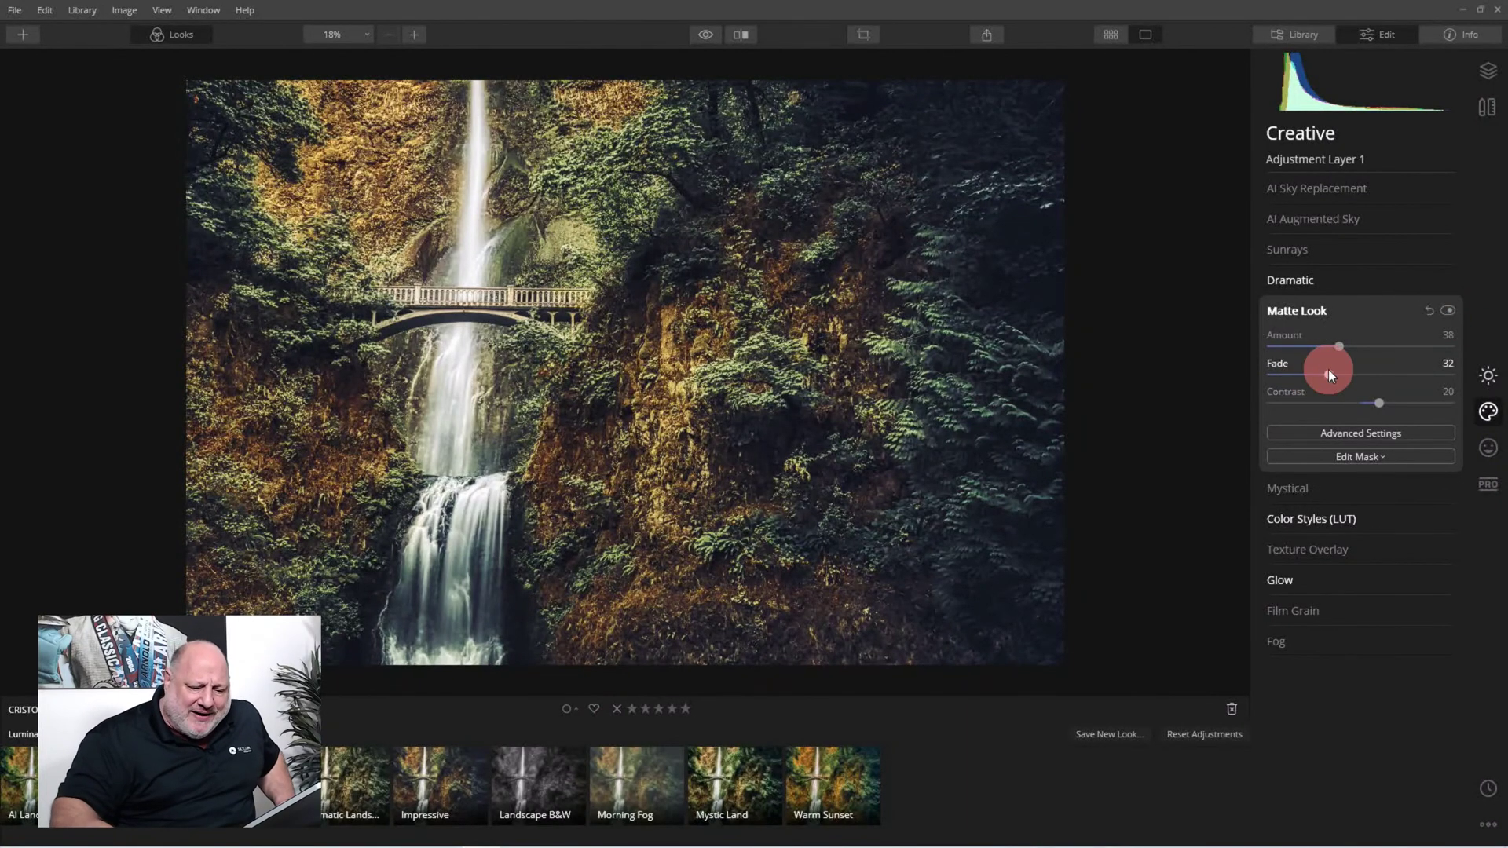
{"action": "left_click_drag", "start_coordinate": [1331, 375], "coordinate": [1301, 382]}
{"action": "left_click", "coordinate": [1381, 404]}
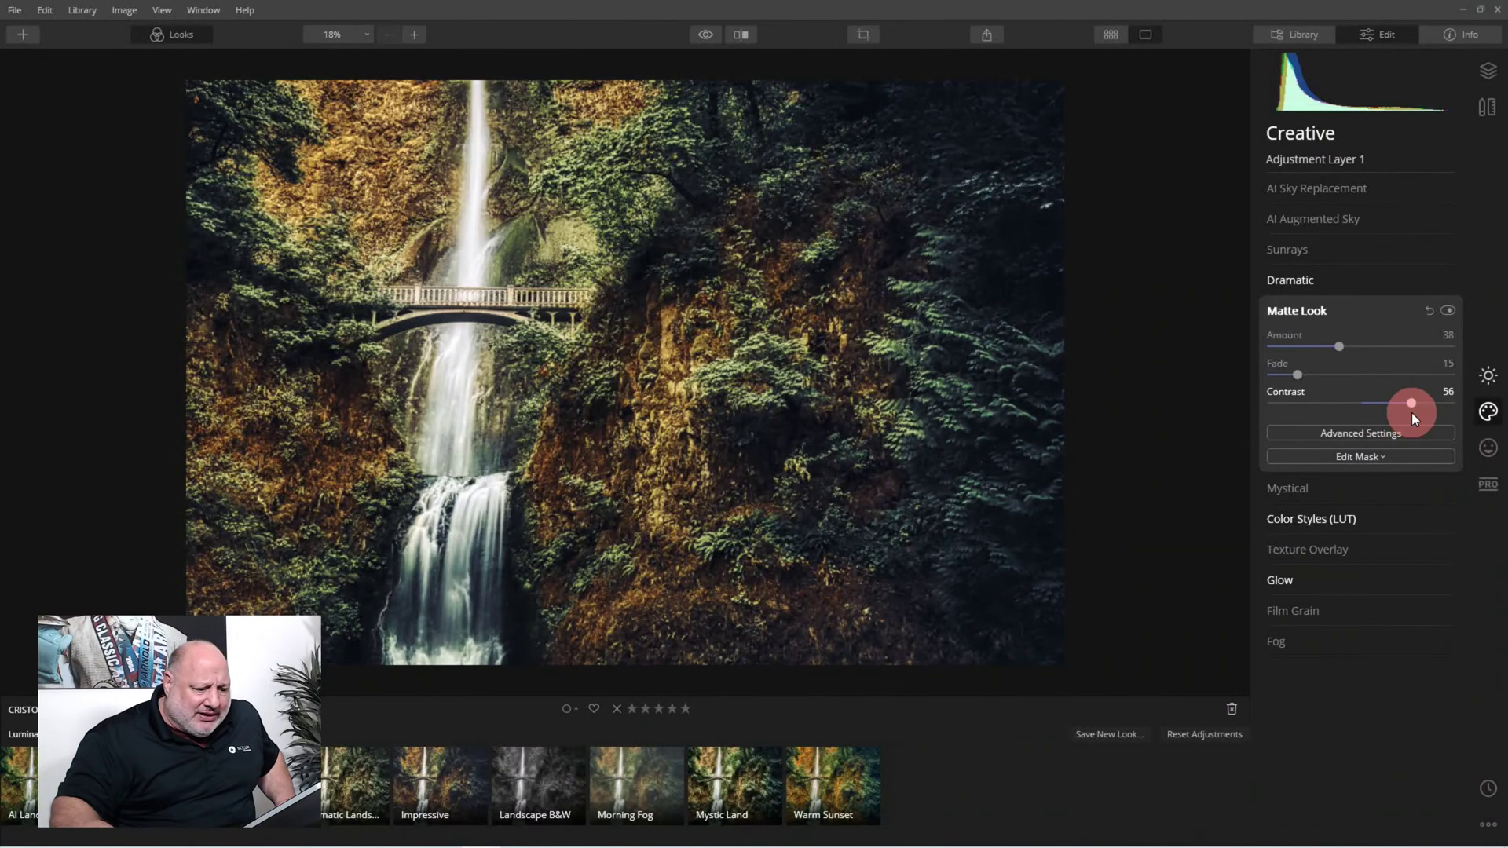
{"action": "left_click", "coordinate": [1387, 436]}
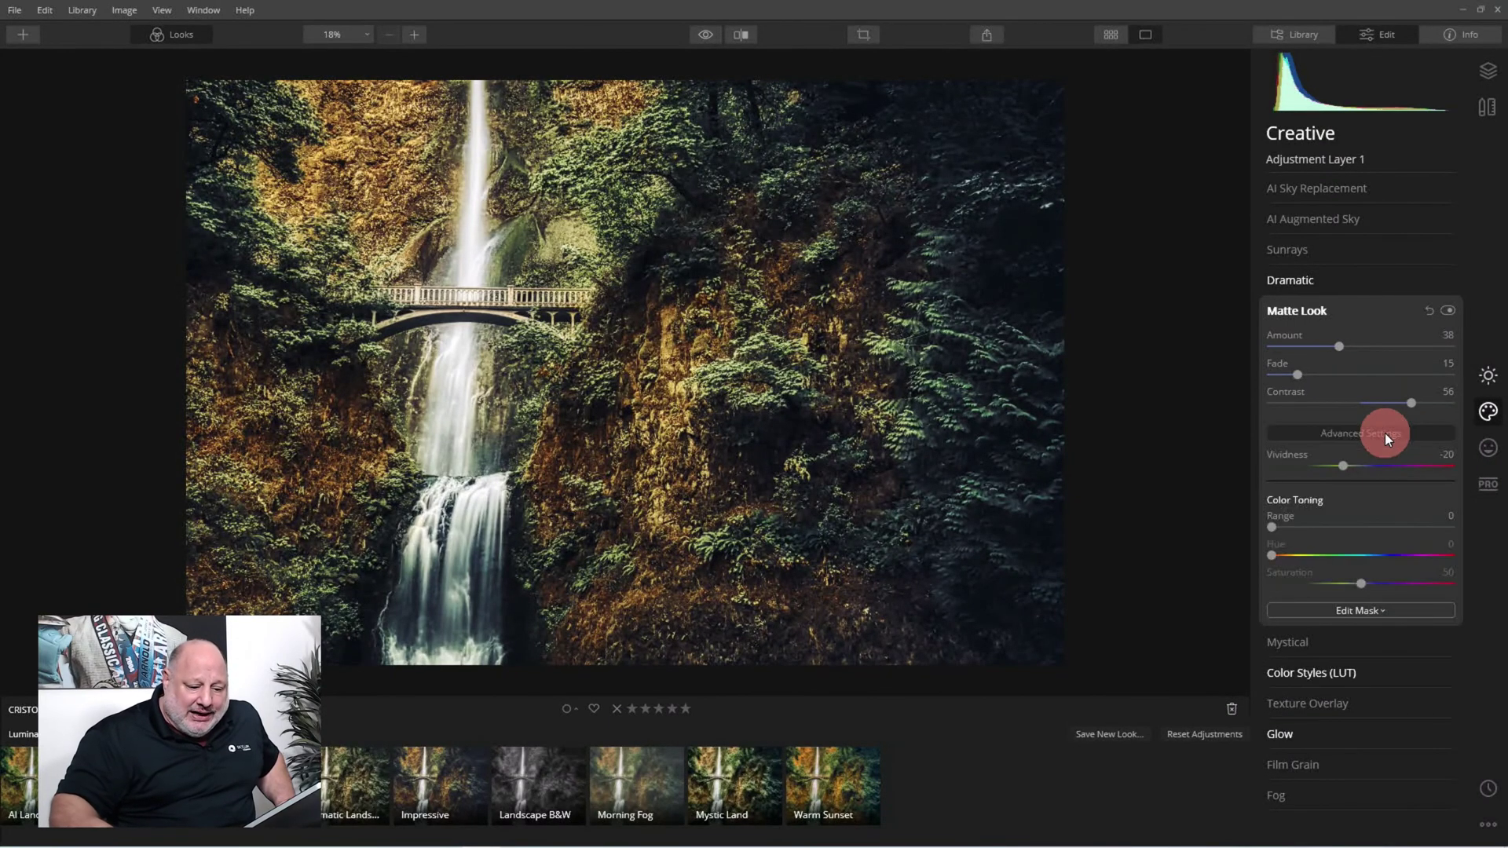
{"action": "left_click_drag", "start_coordinate": [1342, 465], "coordinate": [1368, 471]}
Step: Compare the Dramatic filter on and off, keeping Amount 30 and Local Contrast 60
{"action": "left_click", "coordinate": [1300, 310]}
{"action": "left_click", "coordinate": [1289, 281]}
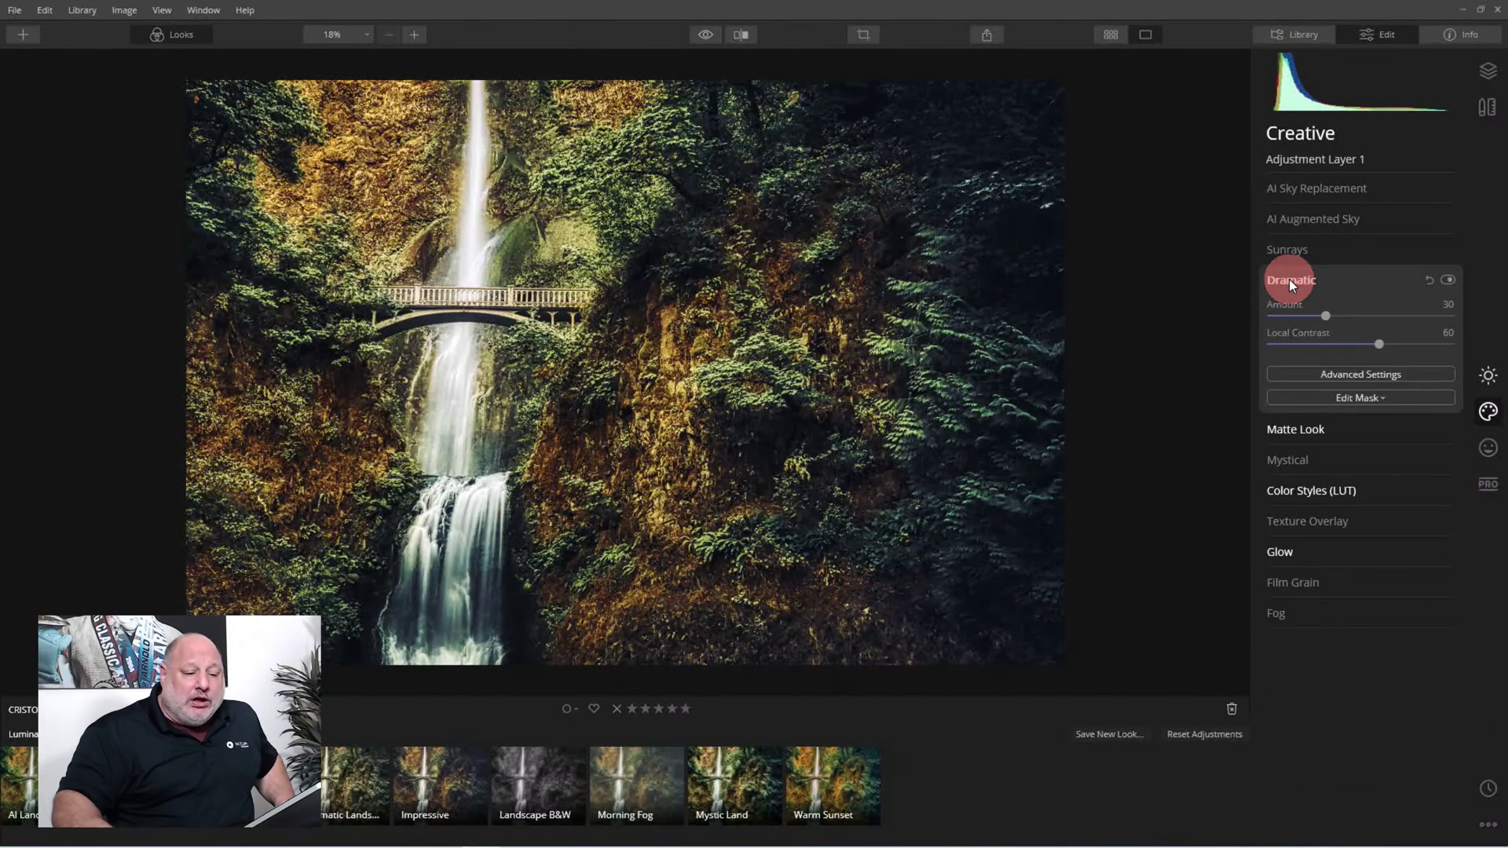
{"action": "left_click", "coordinate": [1452, 279]}
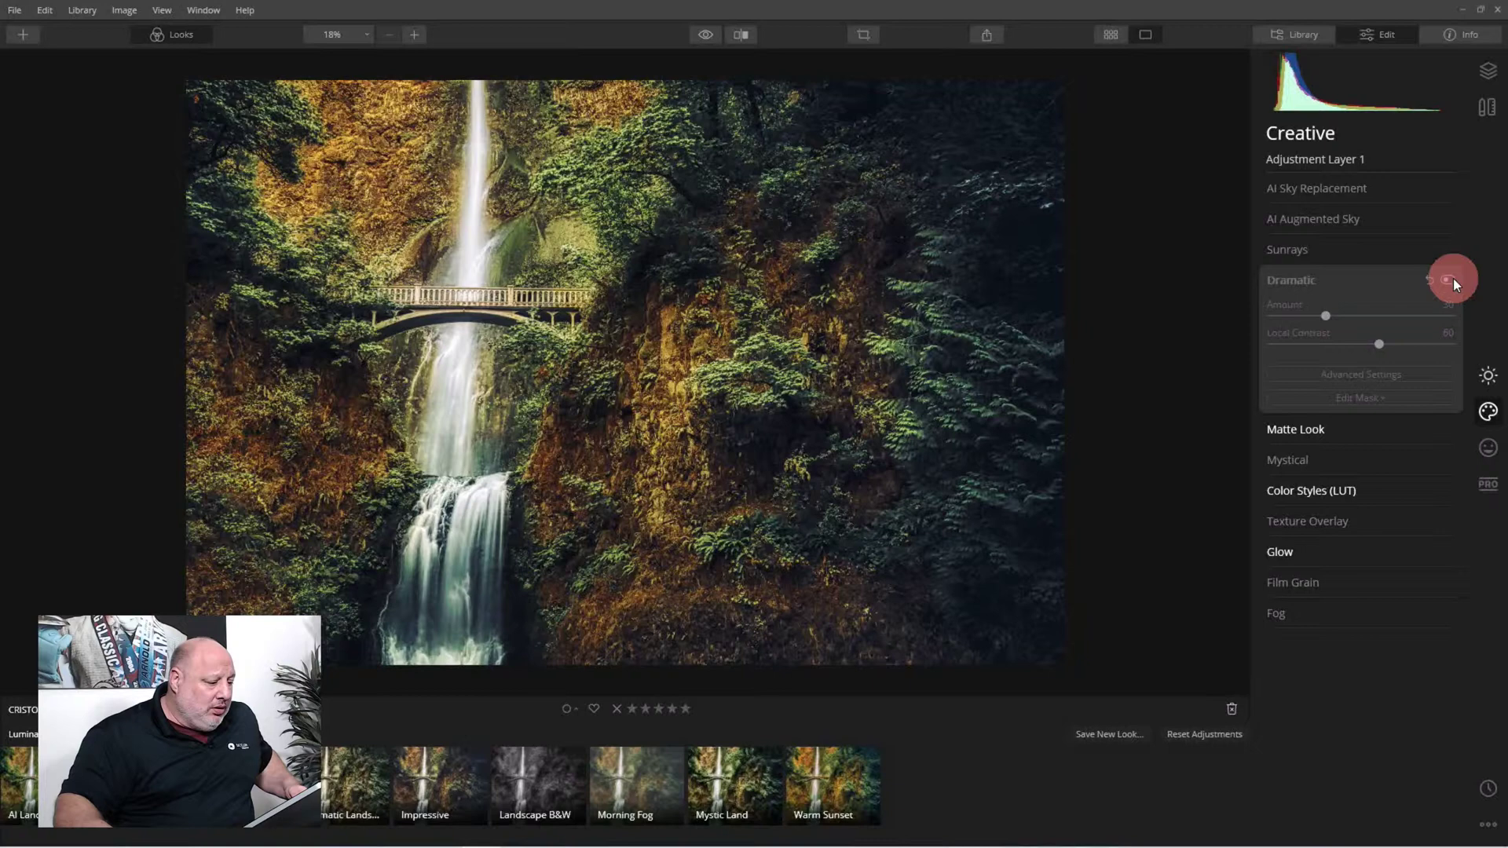
{"action": "left_click", "coordinate": [1452, 279]}
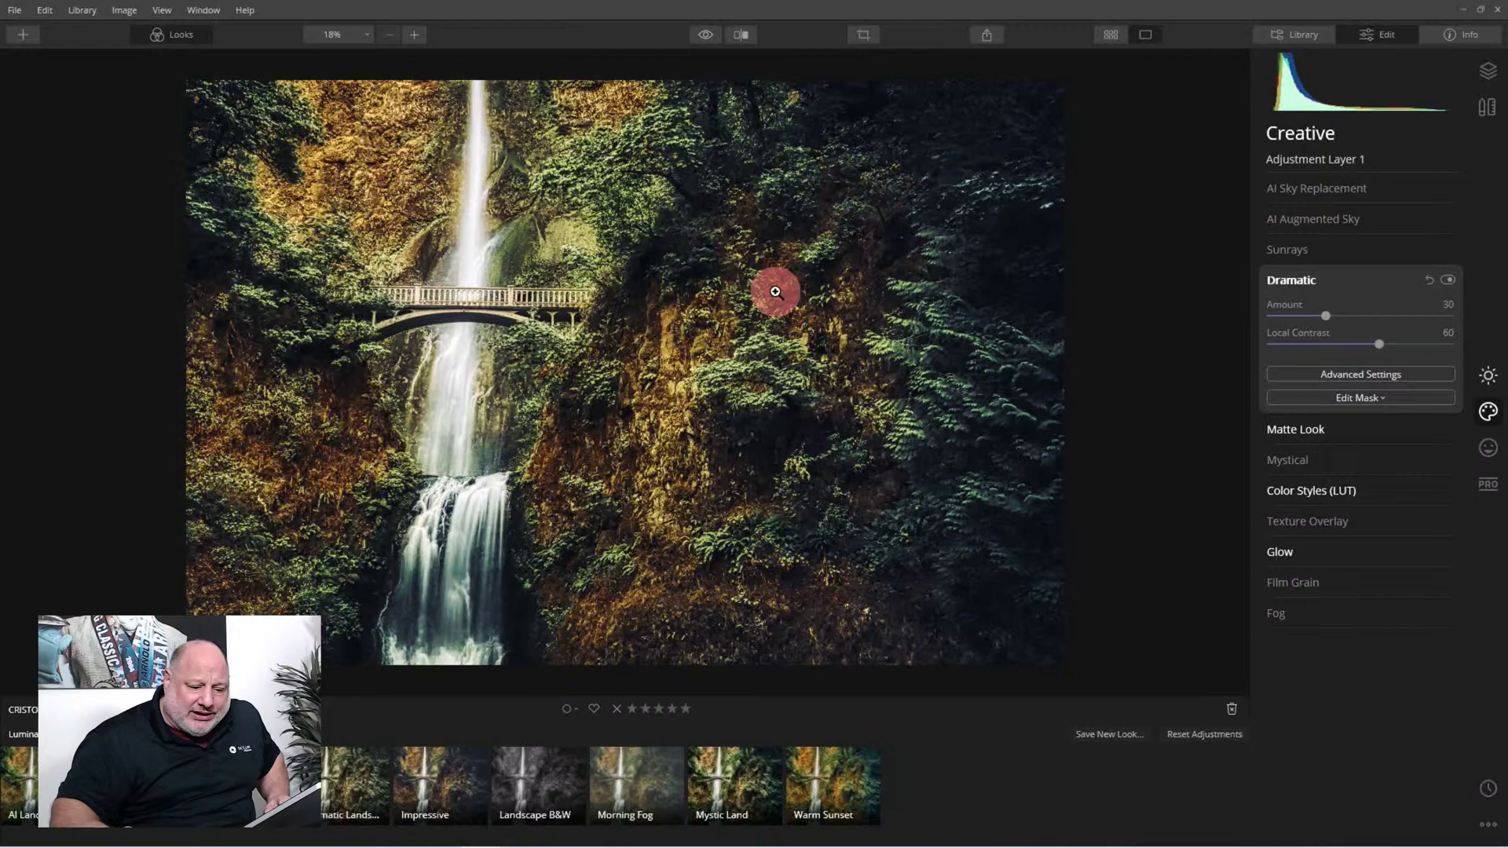
{"action": "left_click", "coordinate": [1291, 281]}
Step: Compare the Glow filter on and off, then reset its settings to zero
{"action": "left_click", "coordinate": [1283, 433]}
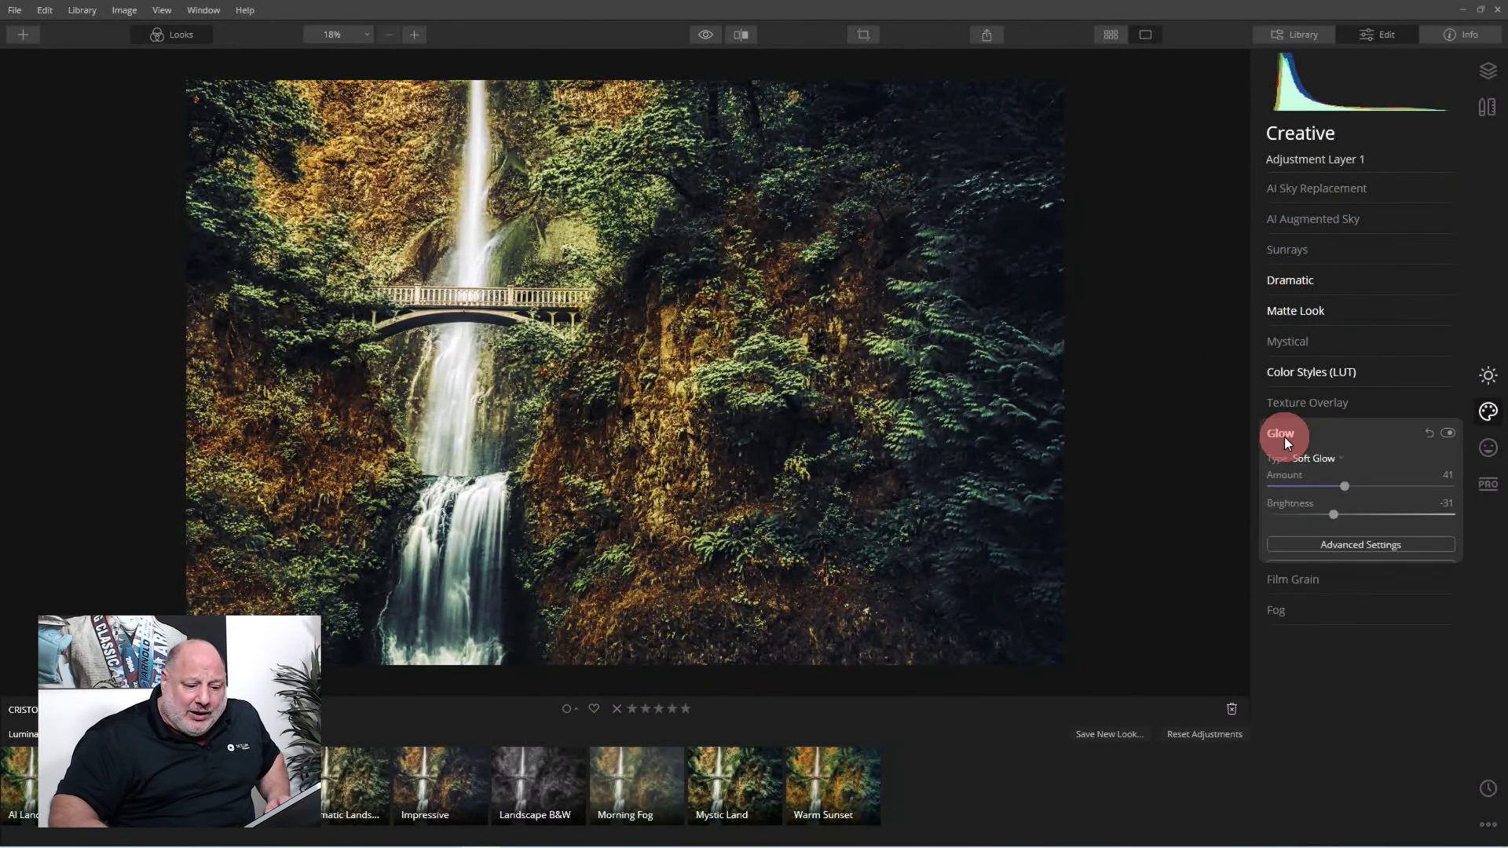
{"action": "left_click", "coordinate": [1446, 432]}
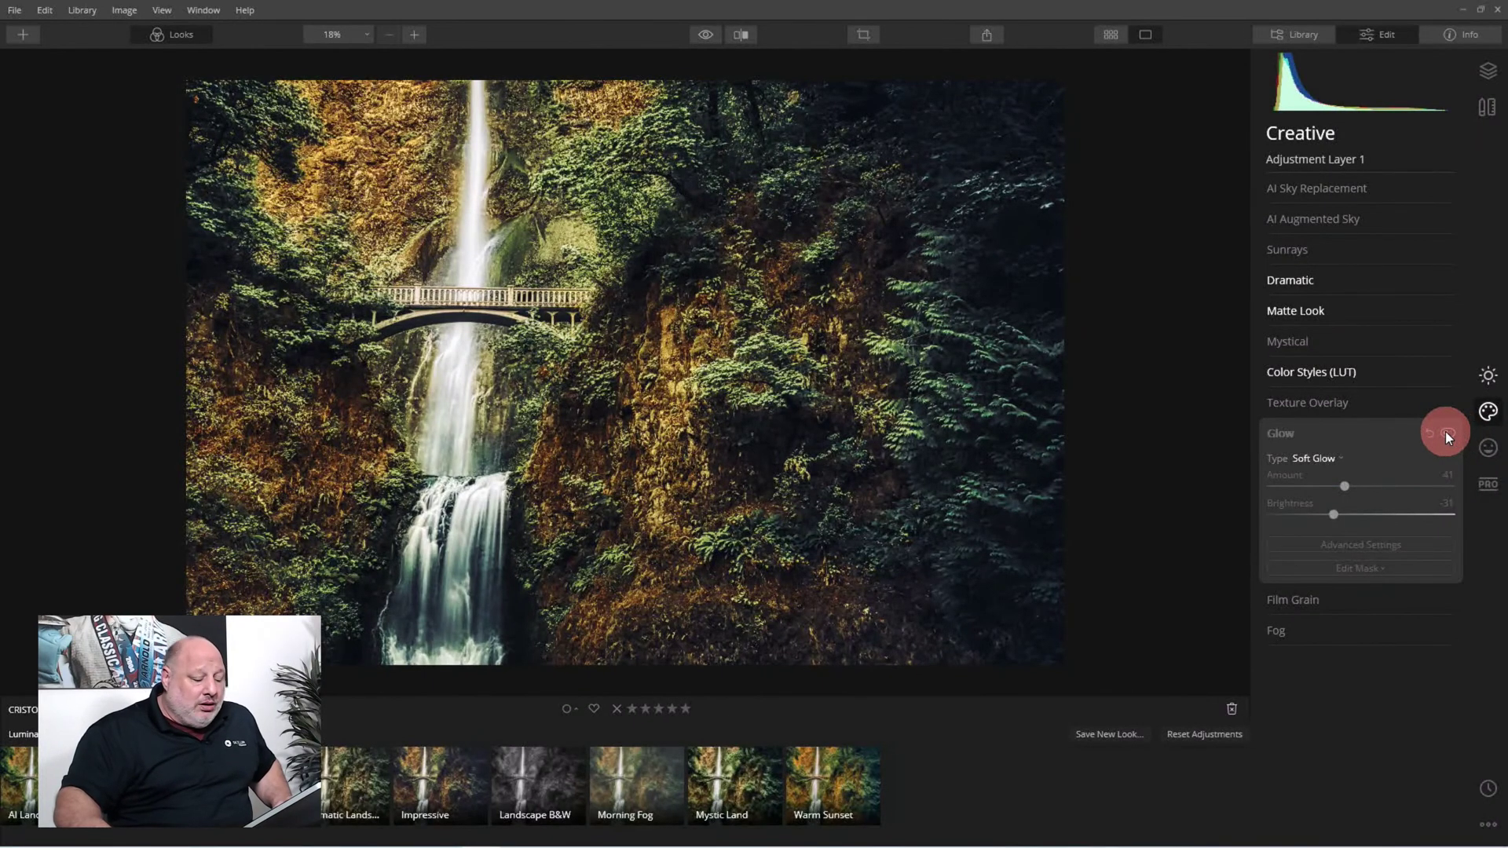
{"action": "left_click", "coordinate": [1447, 432]}
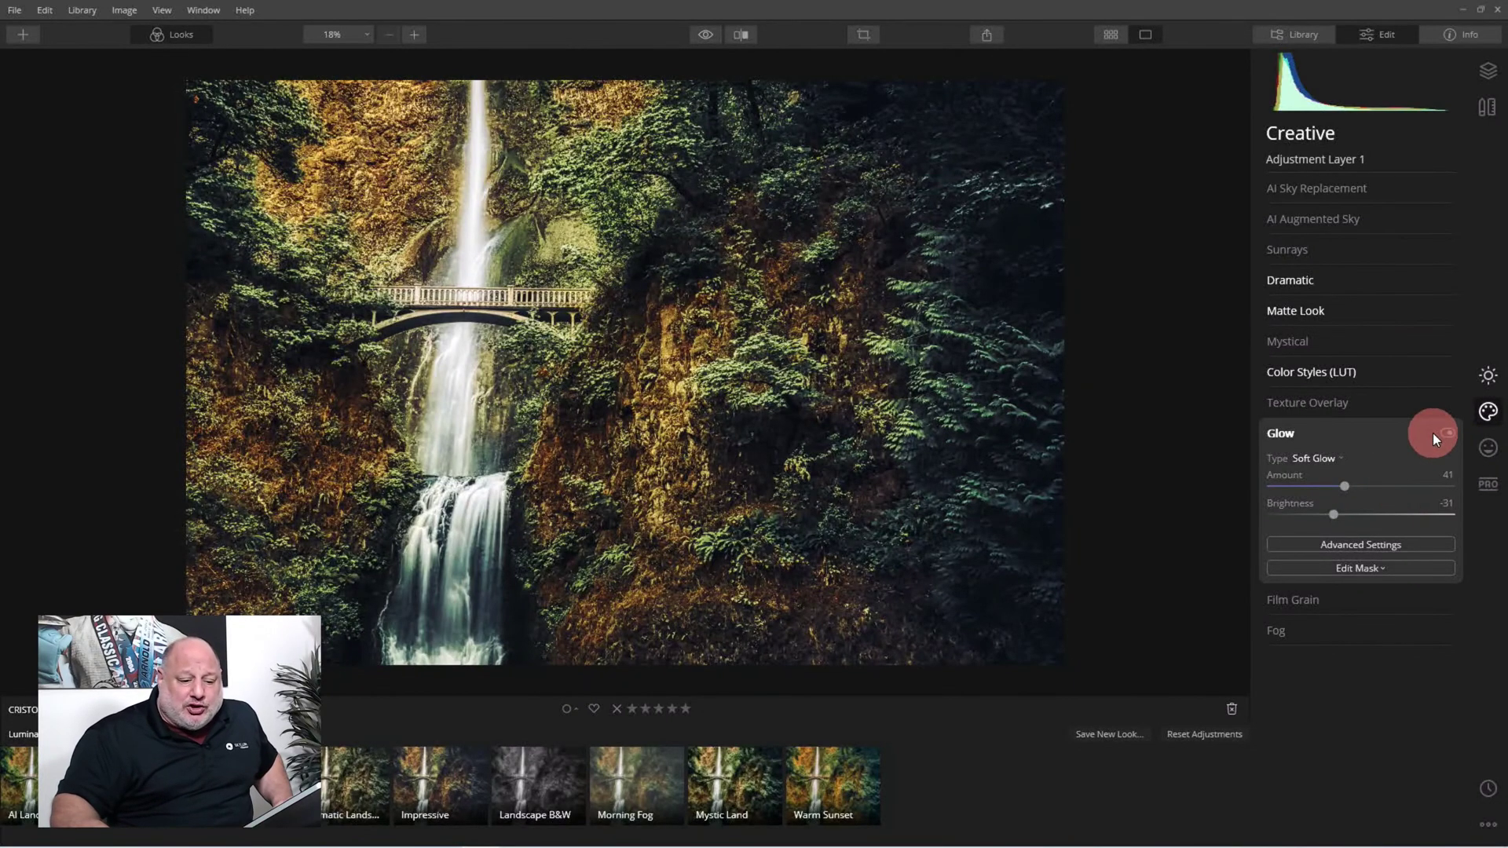
{"action": "left_click", "coordinate": [1429, 433]}
{"action": "left_click", "coordinate": [1294, 433]}
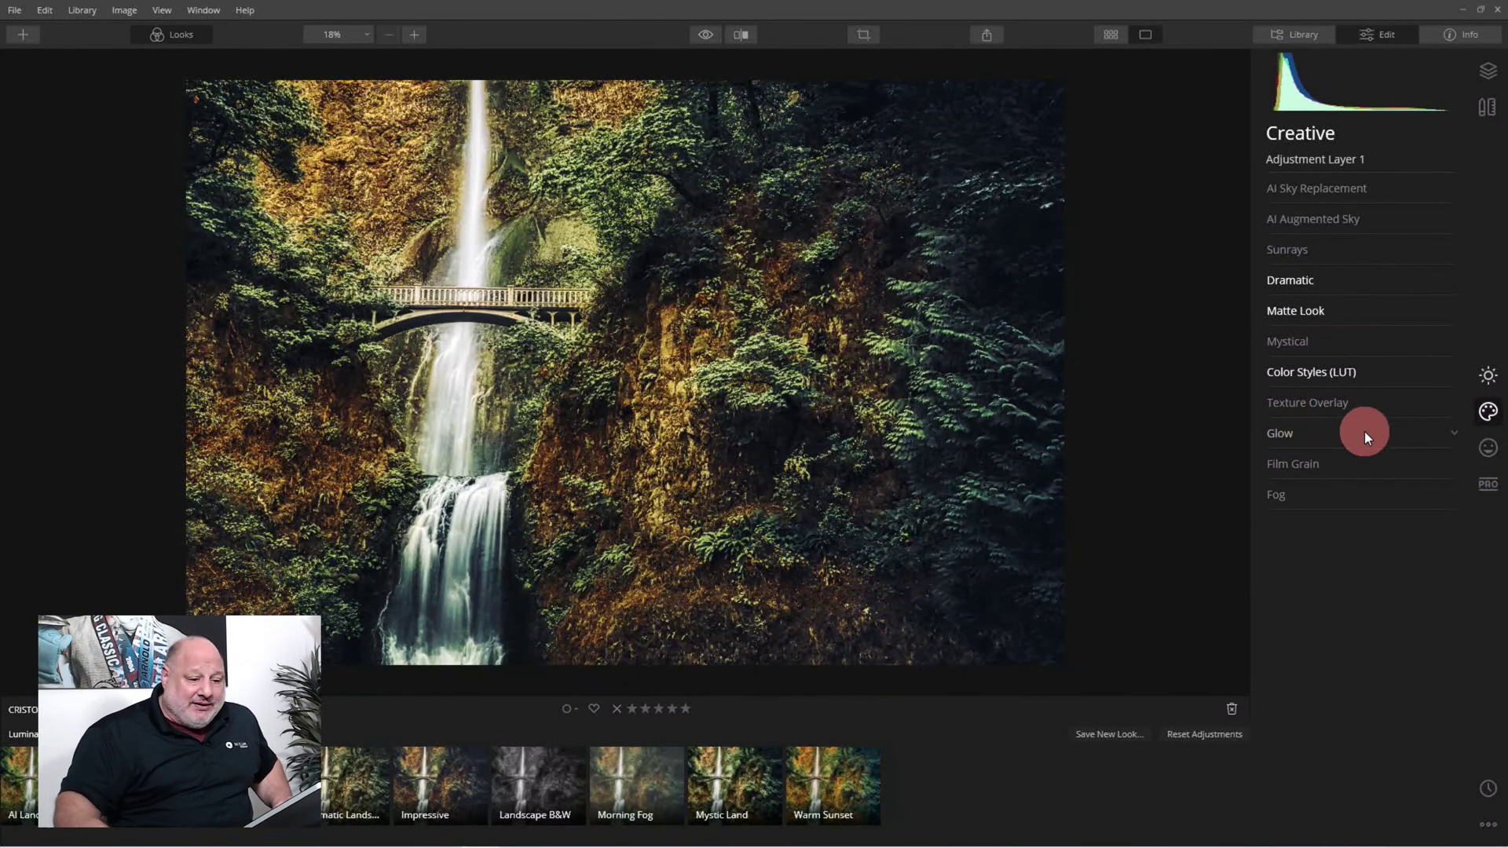
Step: In Essentials, reset AI Enhance and set AI Accent to about 38
{"action": "left_click", "coordinate": [1492, 384]}
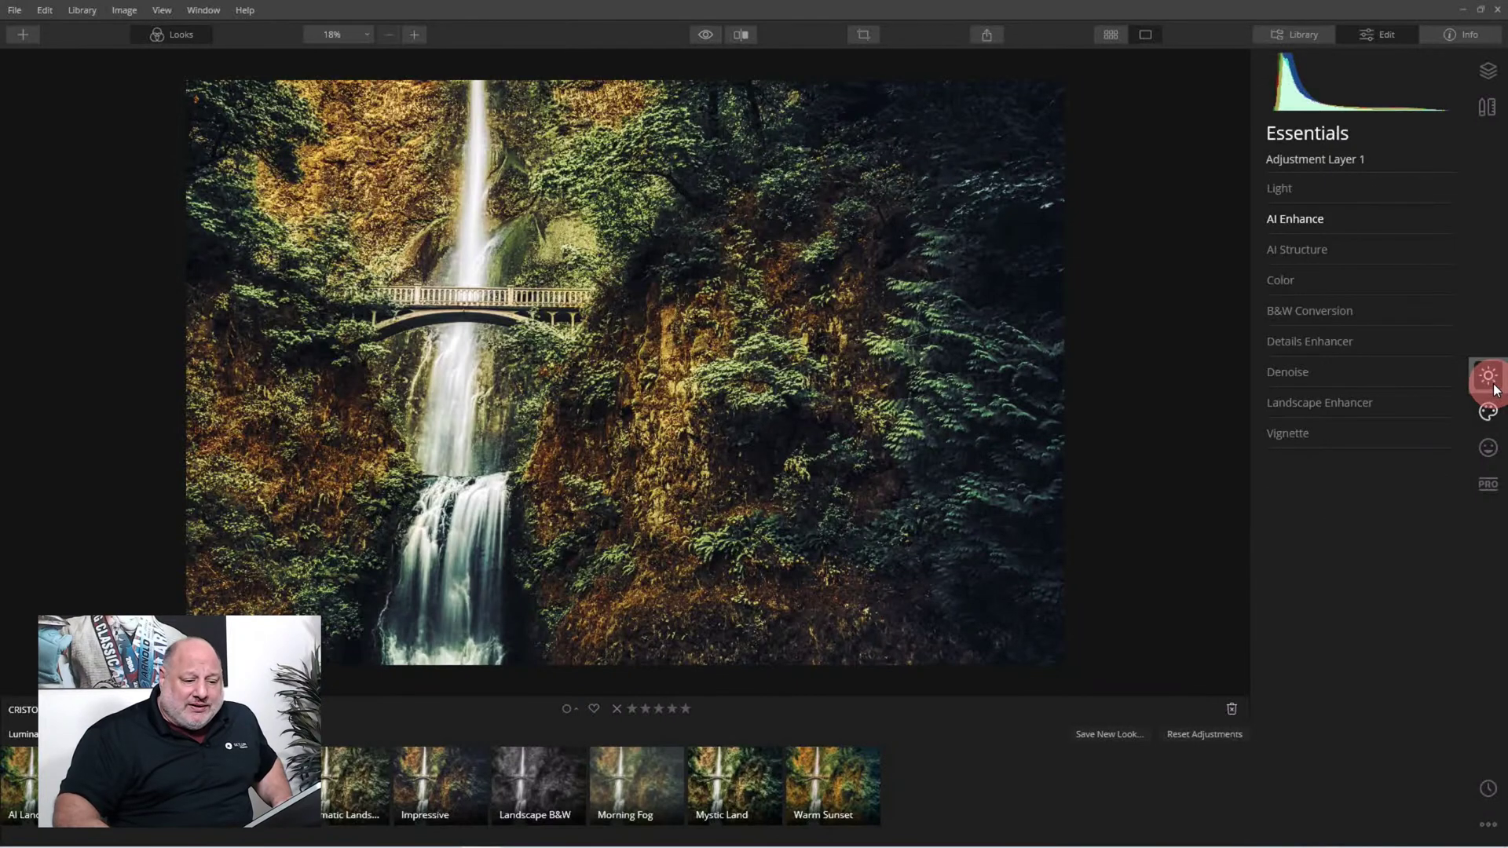
{"action": "left_click", "coordinate": [1295, 218]}
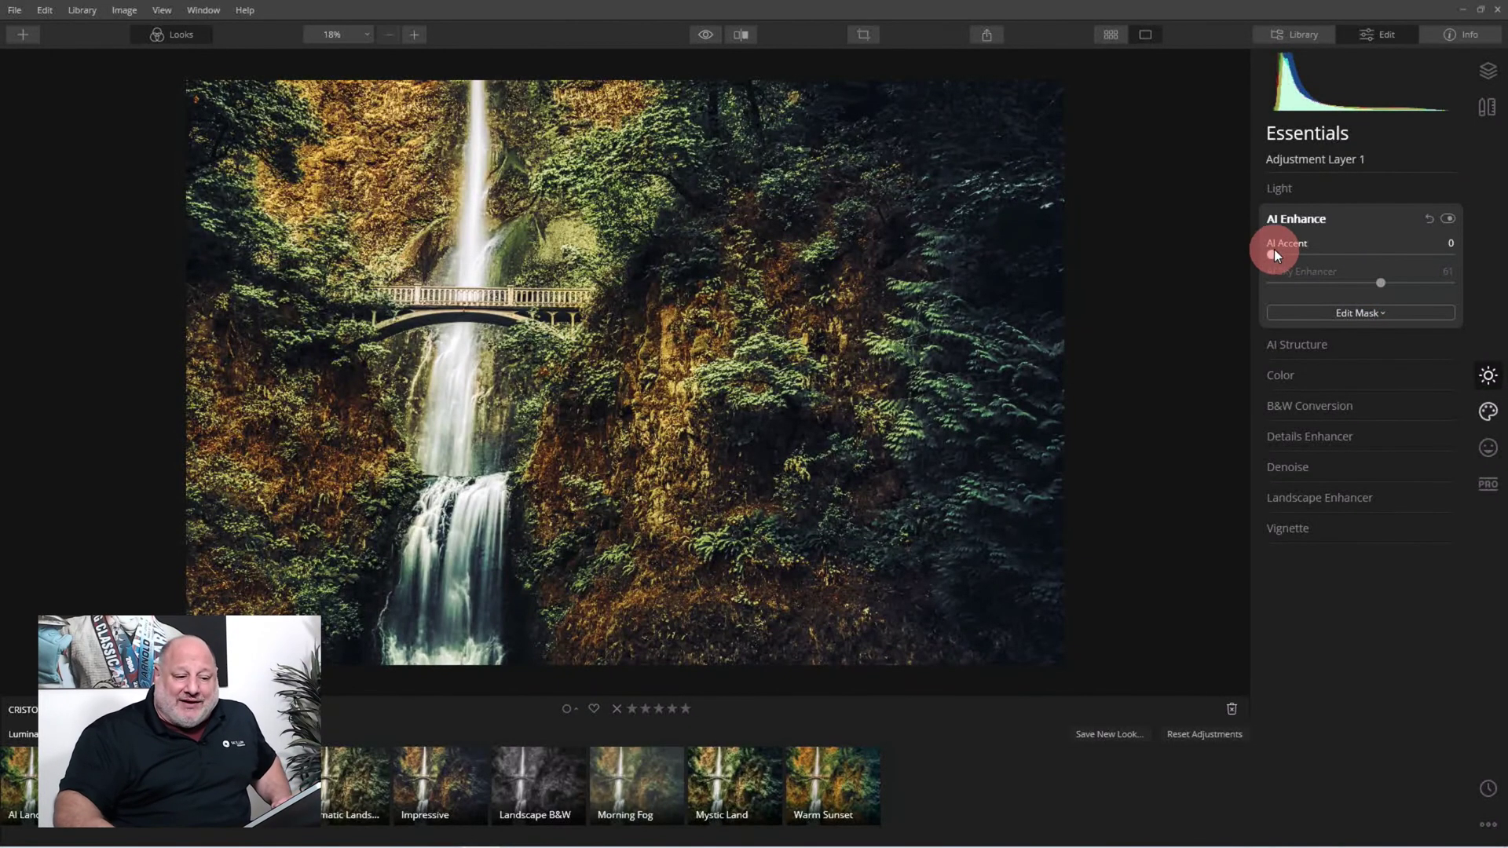
{"action": "left_click_drag", "start_coordinate": [1274, 252], "coordinate": [1345, 254]}
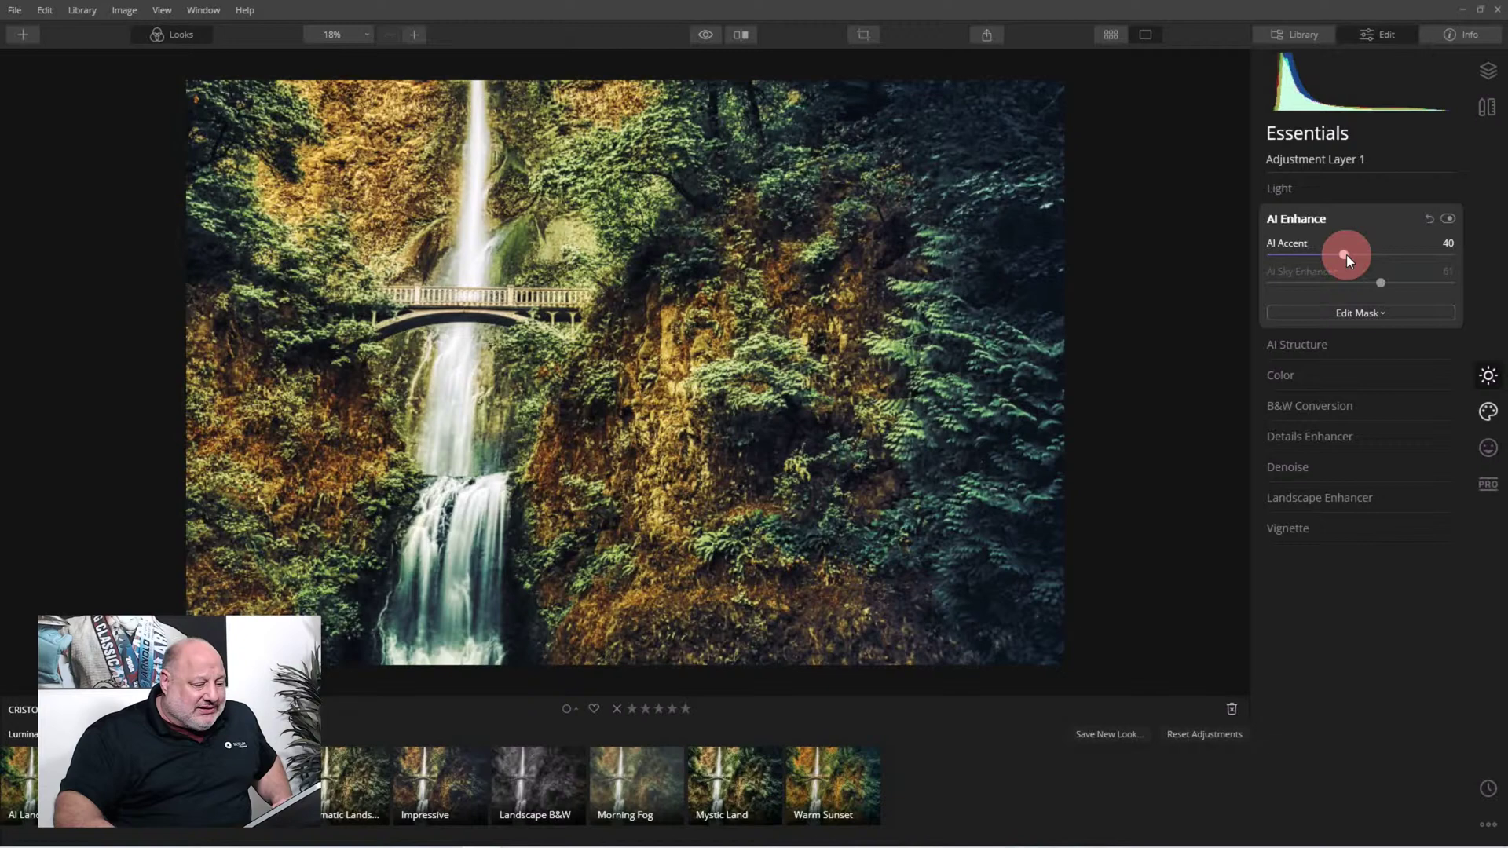
{"action": "left_click", "coordinate": [1428, 219]}
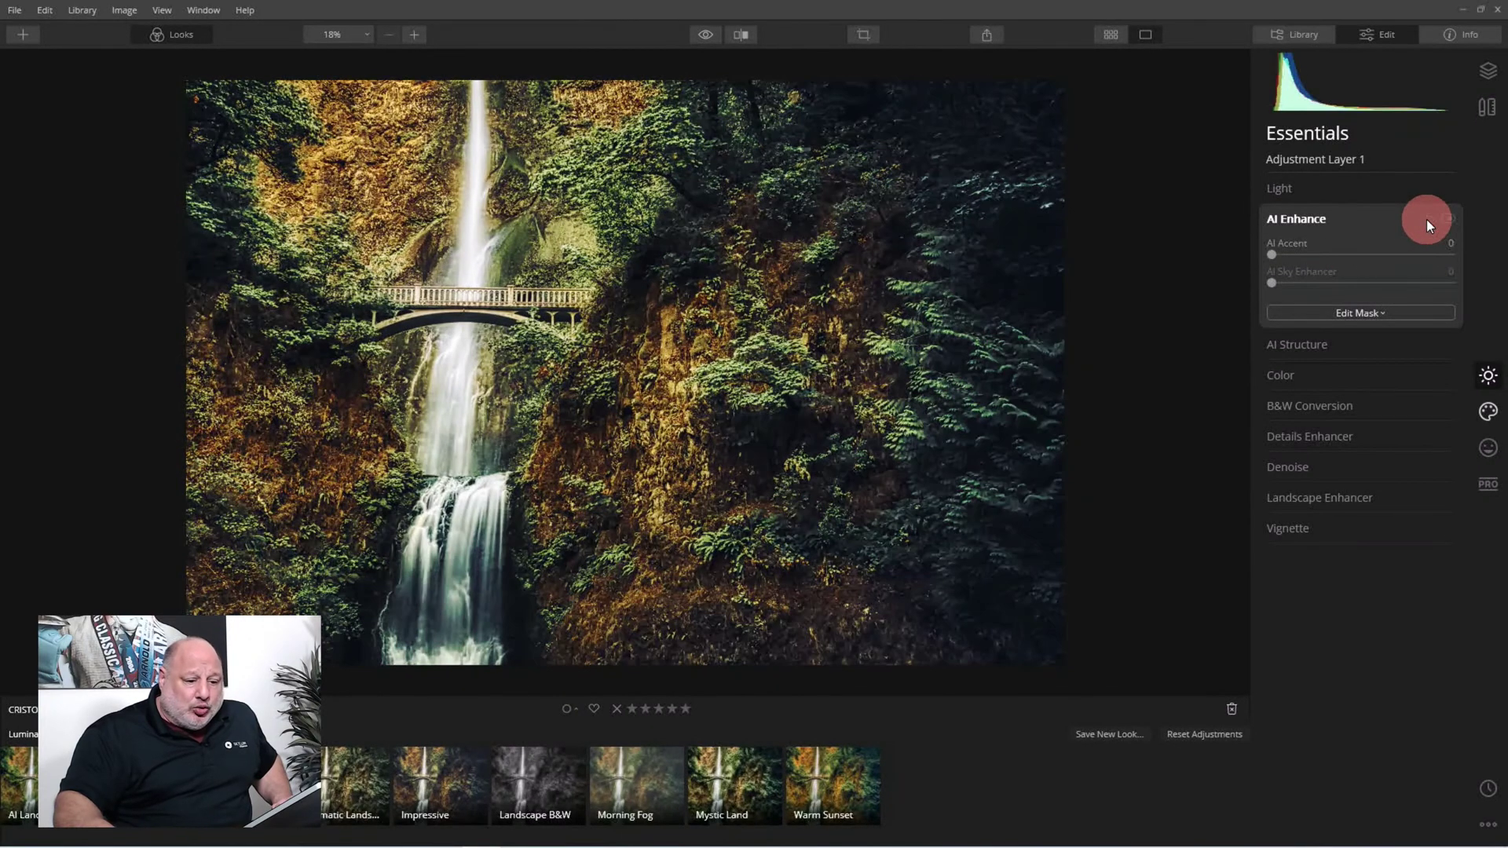
{"action": "left_click_drag", "start_coordinate": [1274, 253], "coordinate": [1325, 256]}
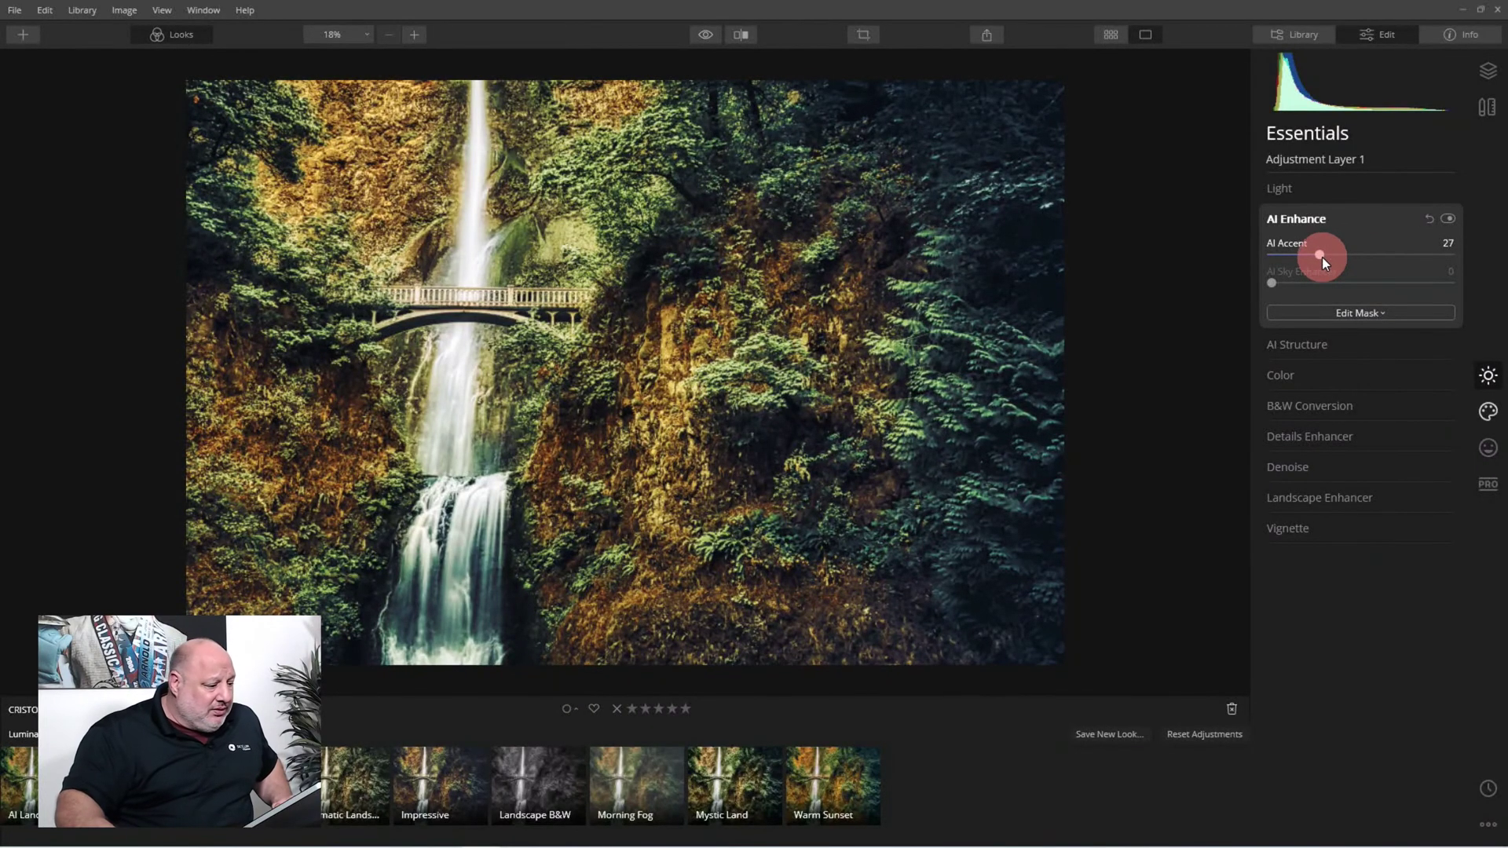
Step: Lower Light Highlights to about -55
{"action": "left_click", "coordinate": [1290, 188]}
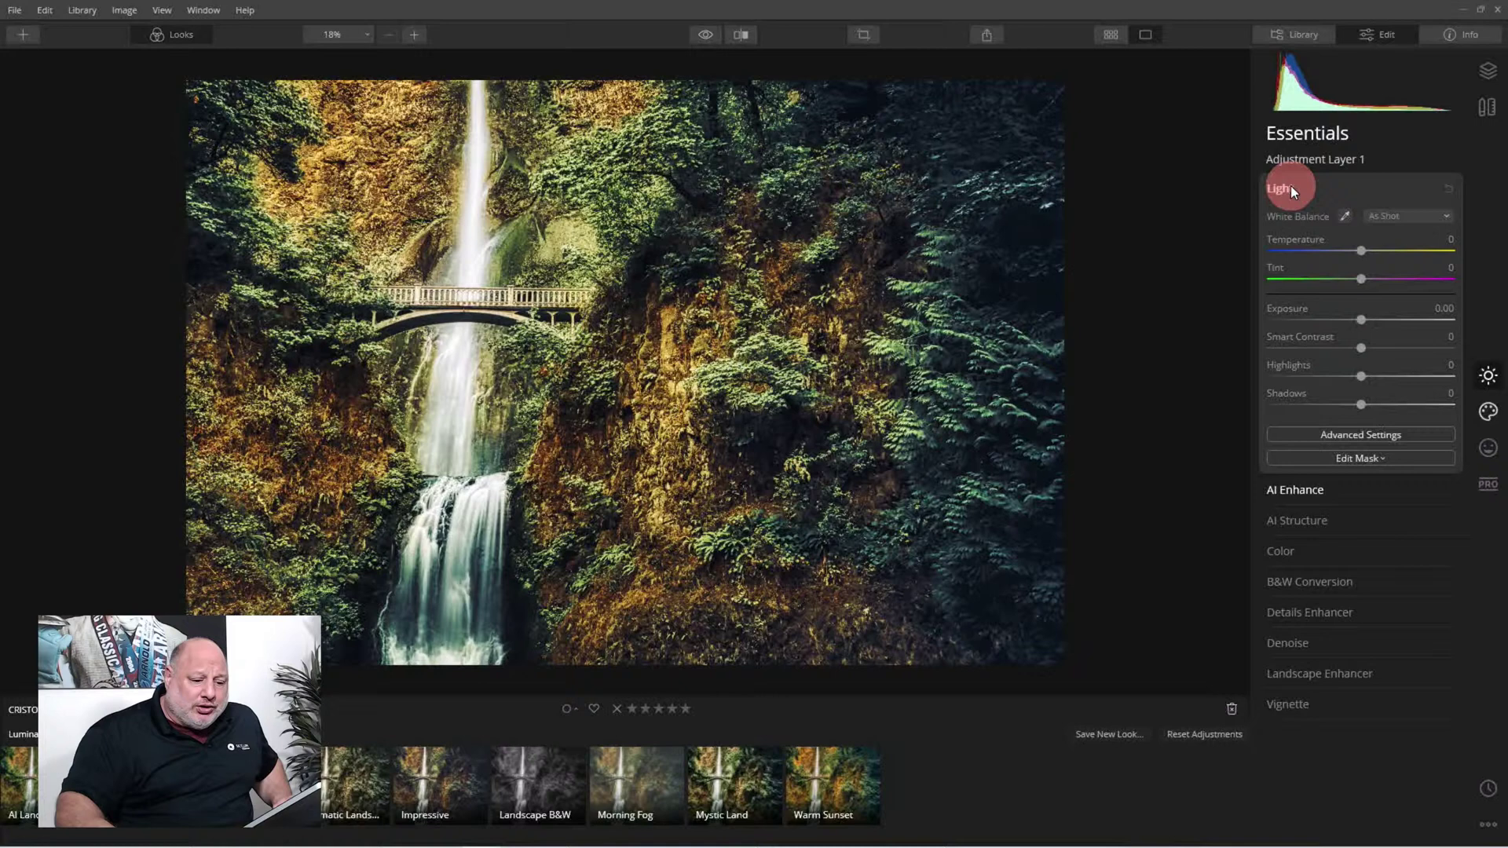
{"action": "left_click", "coordinate": [1382, 383]}
{"action": "left_click_drag", "start_coordinate": [1360, 380], "coordinate": [1319, 399]}
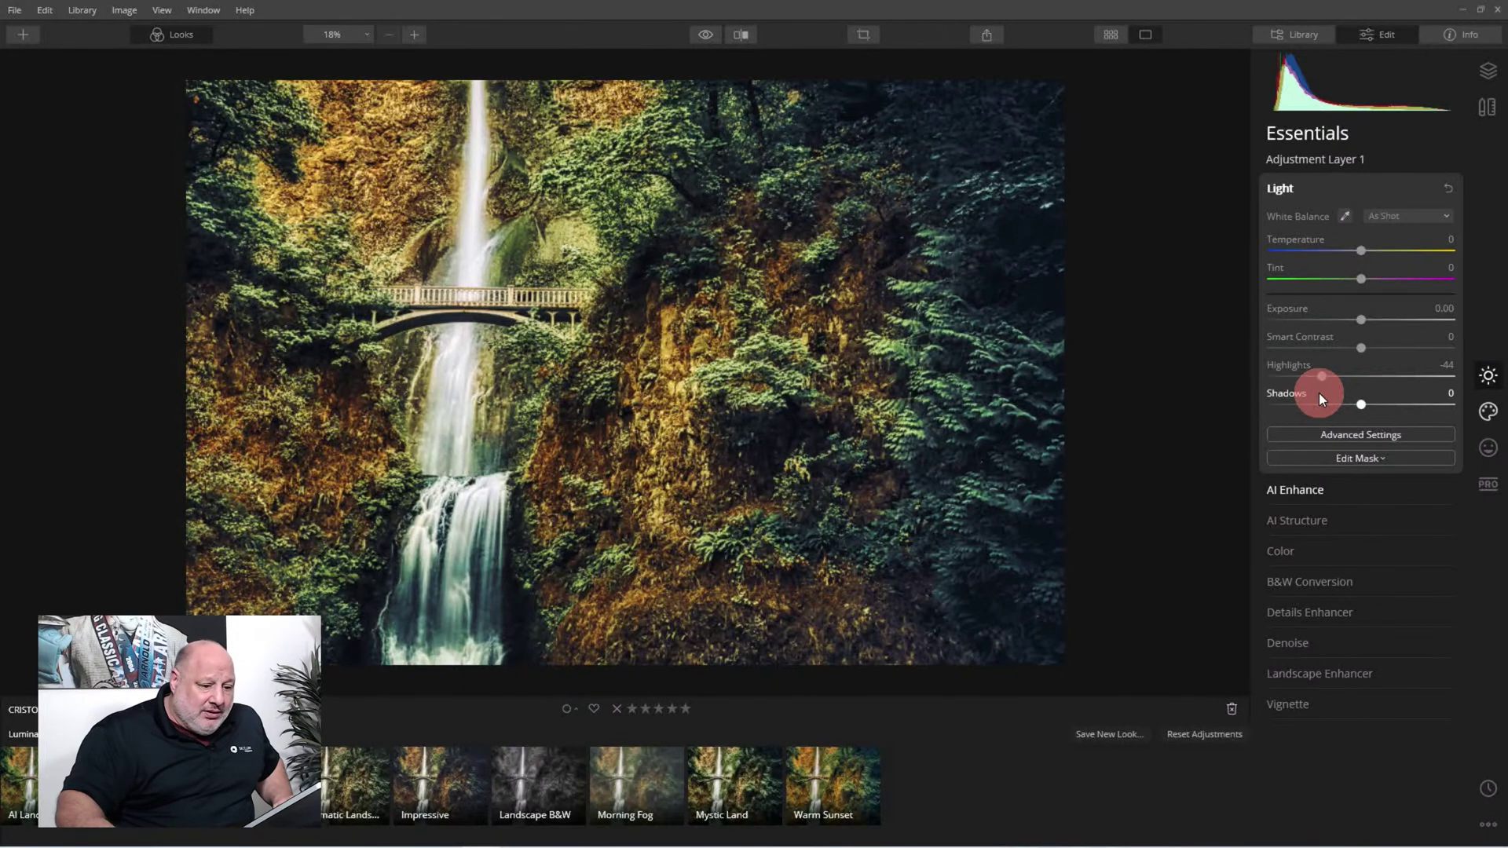
{"action": "left_click", "coordinate": [1280, 188]}
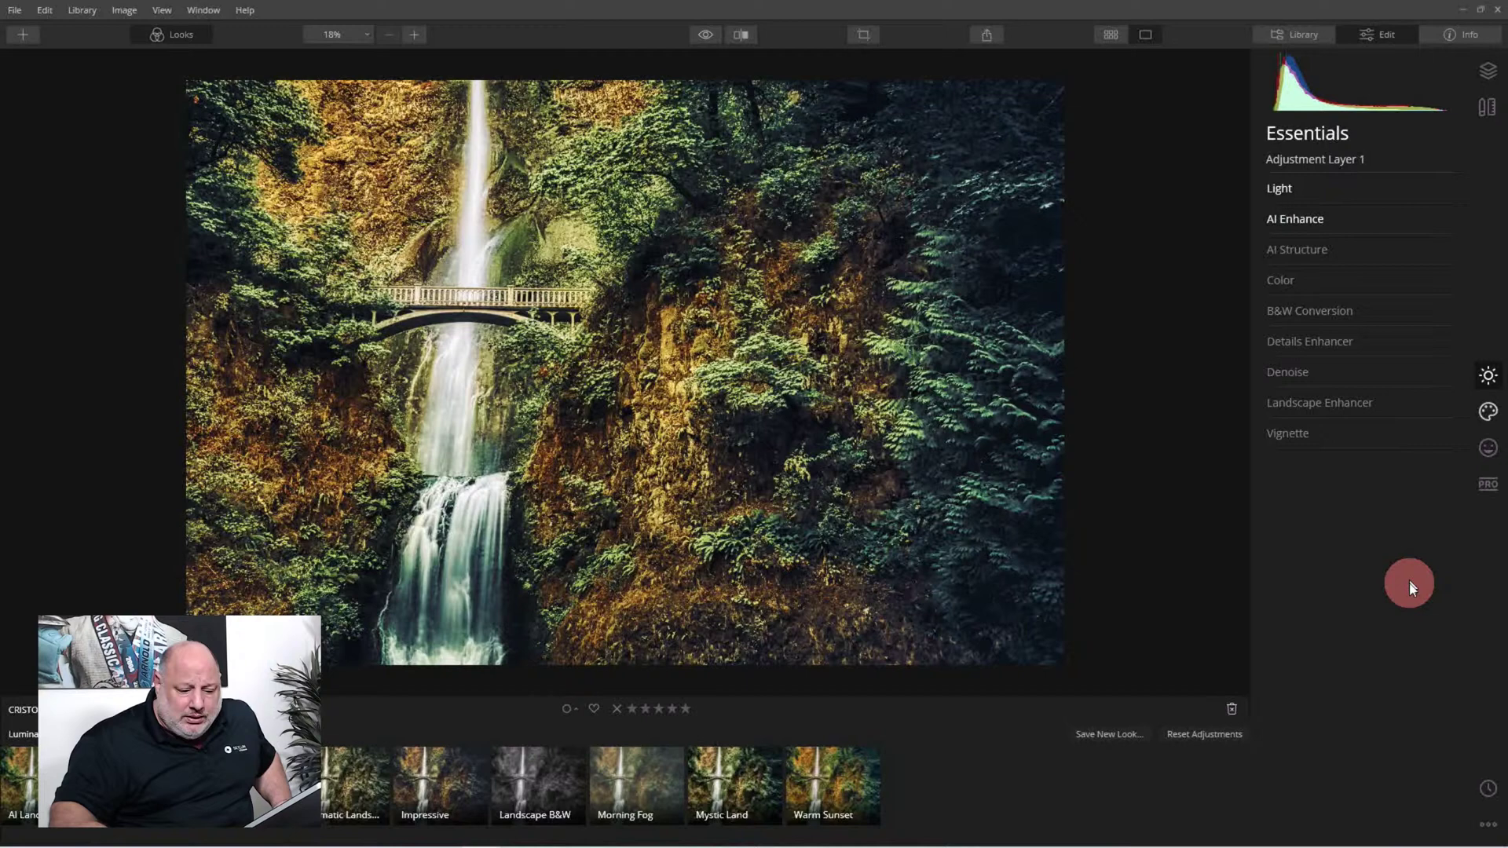
Step: Set Pro Advanced Contrast Highlights Contrast to 25, then hide the editing panel
{"action": "left_click", "coordinate": [1481, 483]}
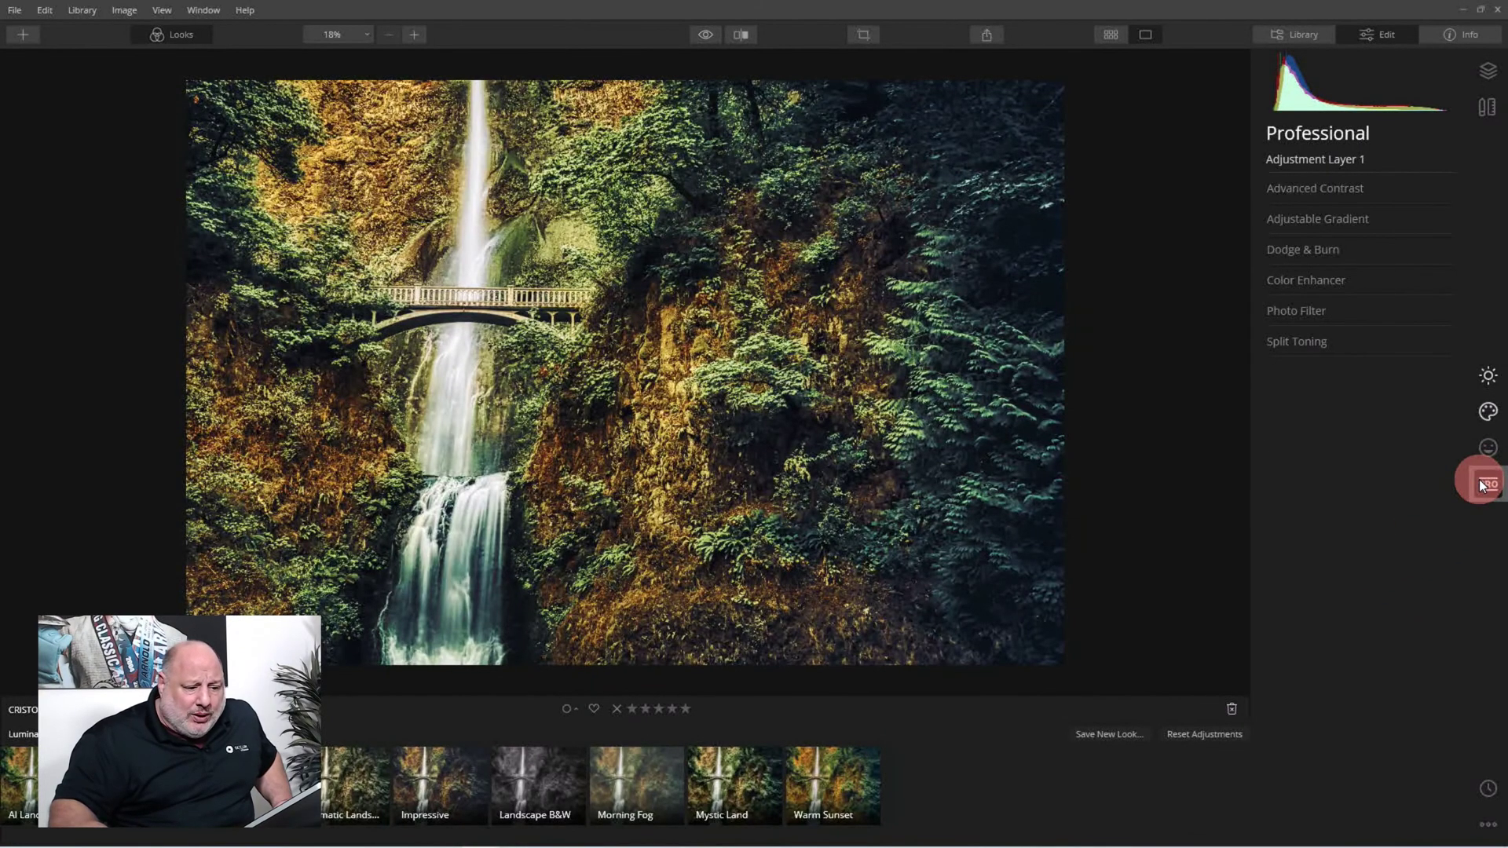
{"action": "left_click", "coordinate": [1345, 188]}
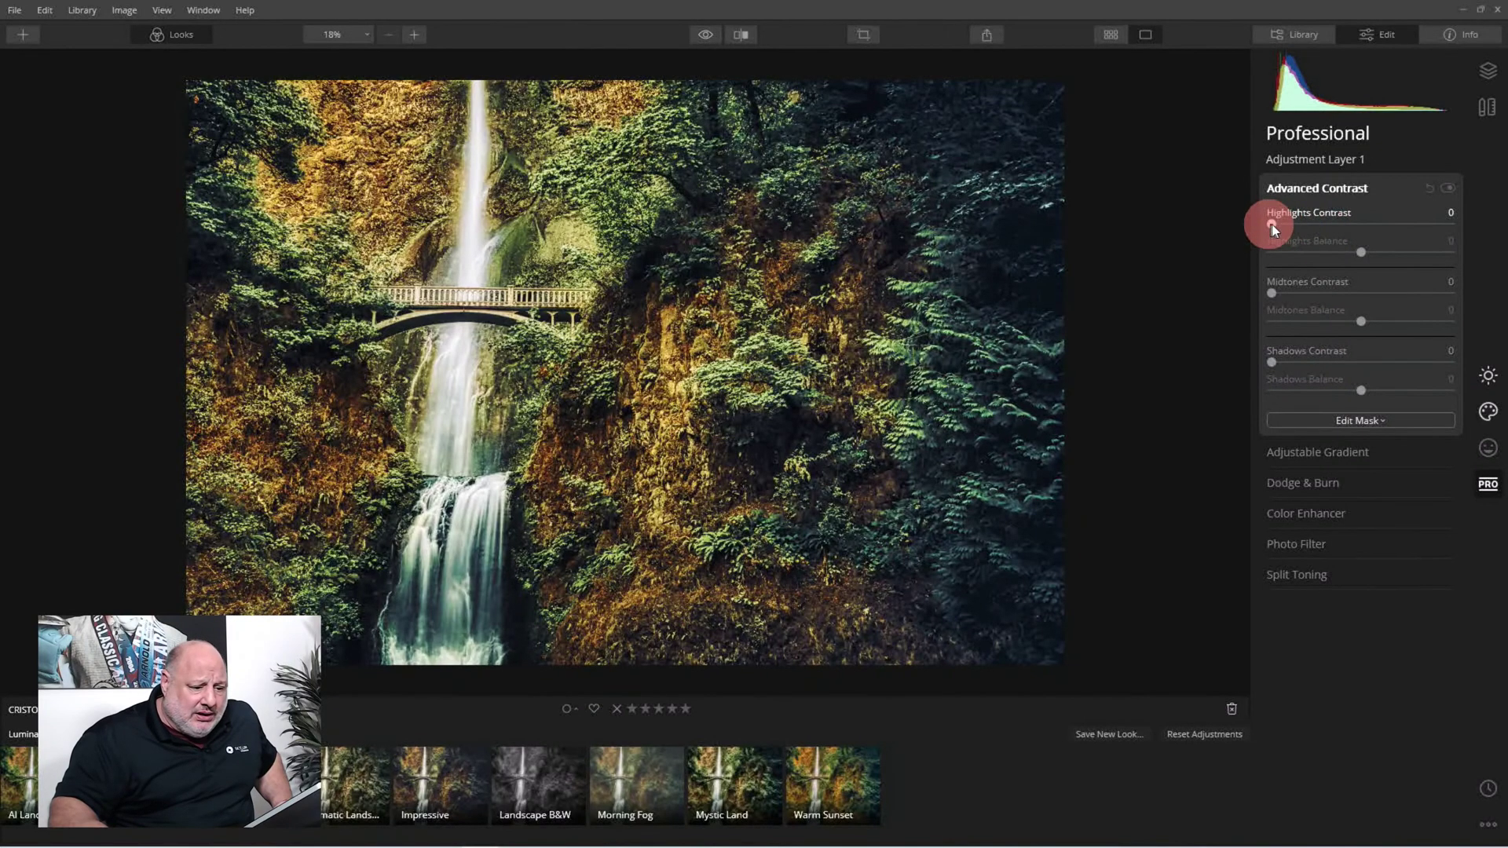
{"action": "left_click_drag", "start_coordinate": [1271, 224], "coordinate": [1363, 268]}
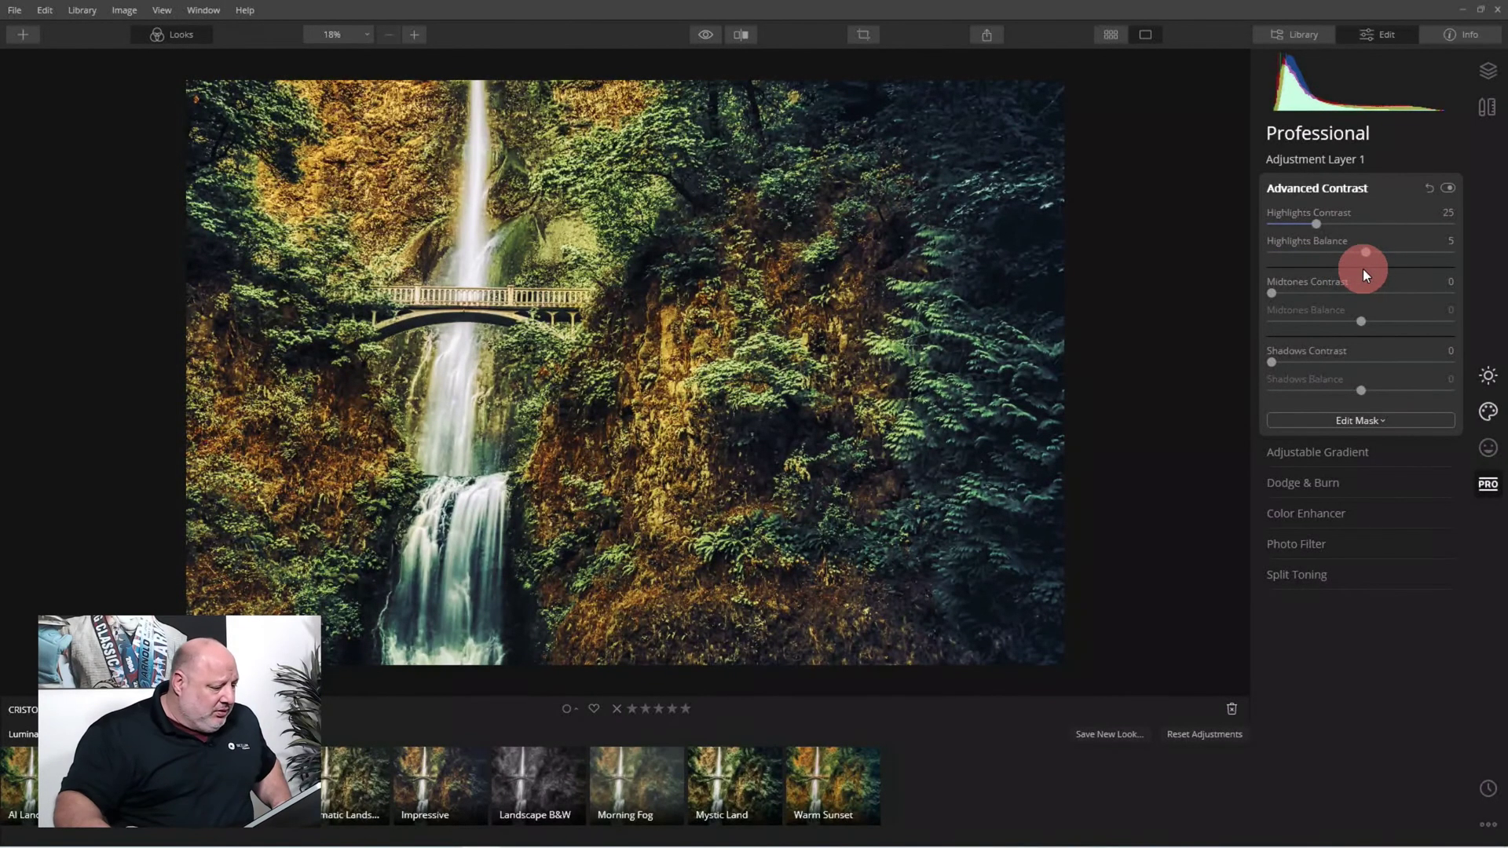
{"action": "left_click", "coordinate": [1378, 32]}
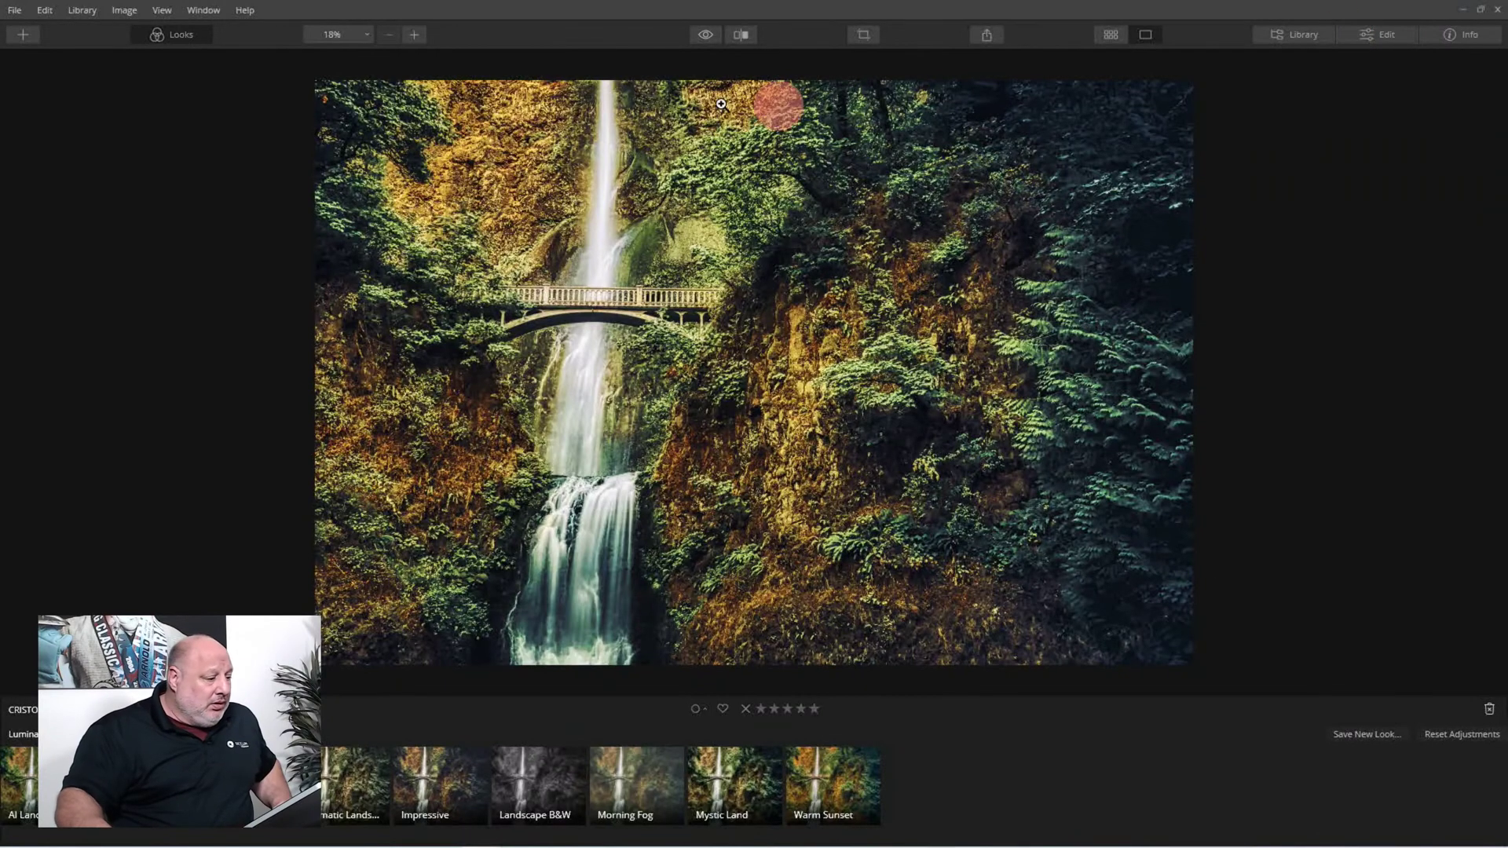
{"action": "key", "text": "ctrl+plus"}
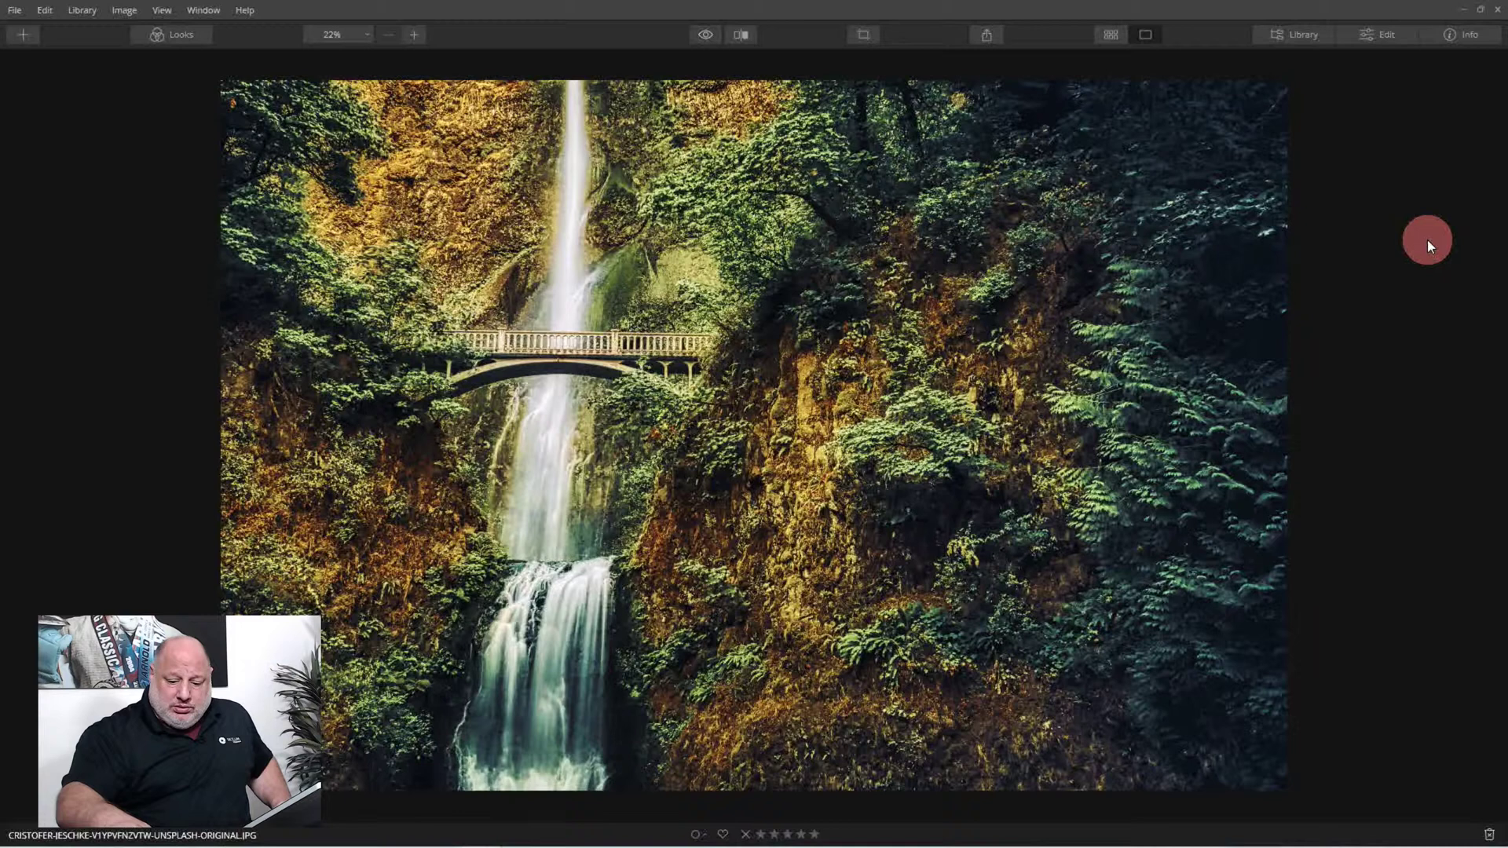
{"action": "left_click", "coordinate": [705, 34]}
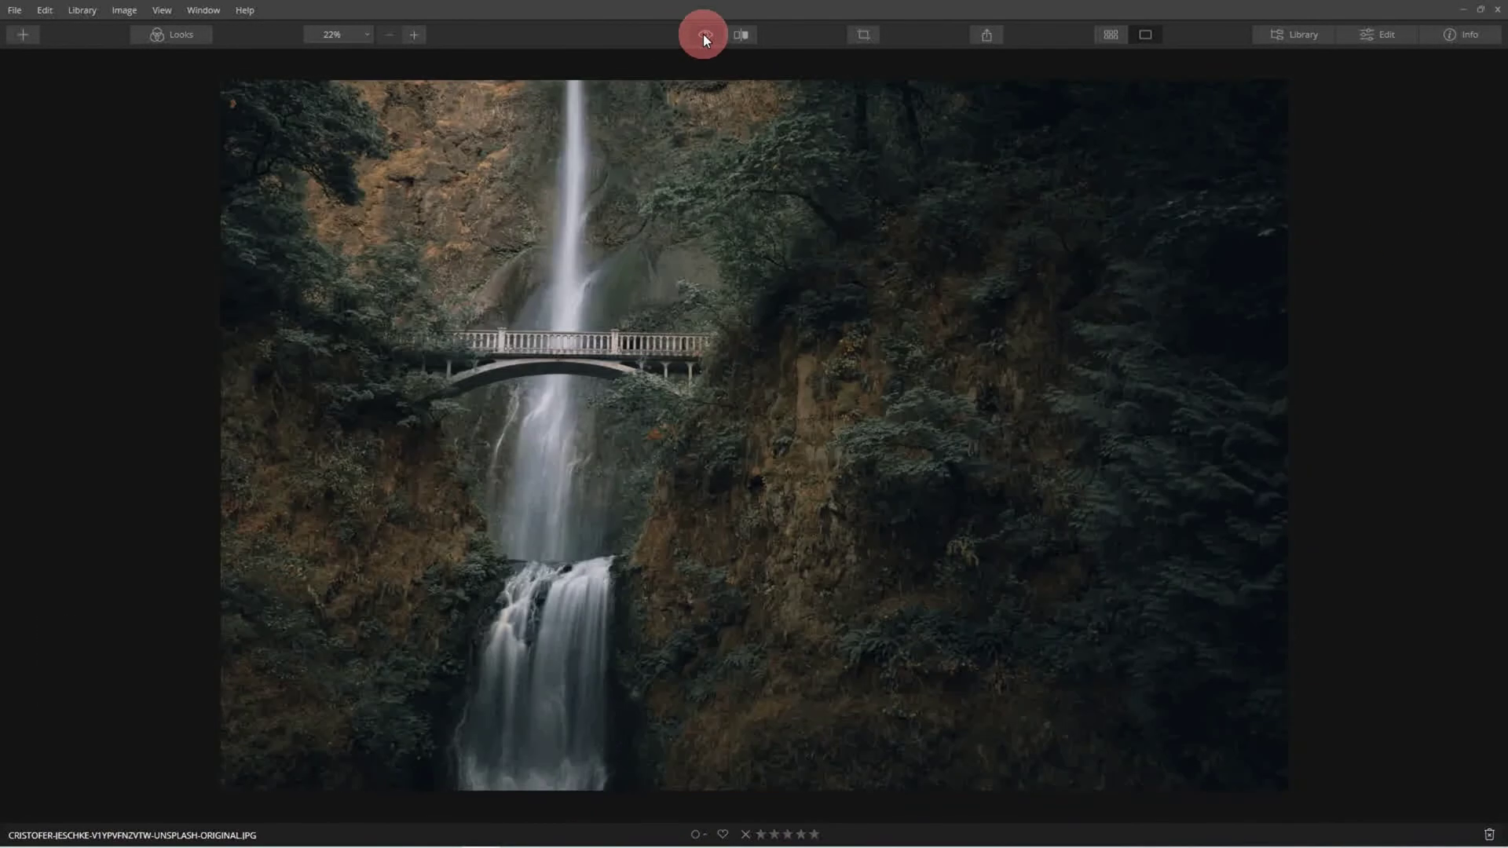
{"action": "left_click", "coordinate": [703, 34]}
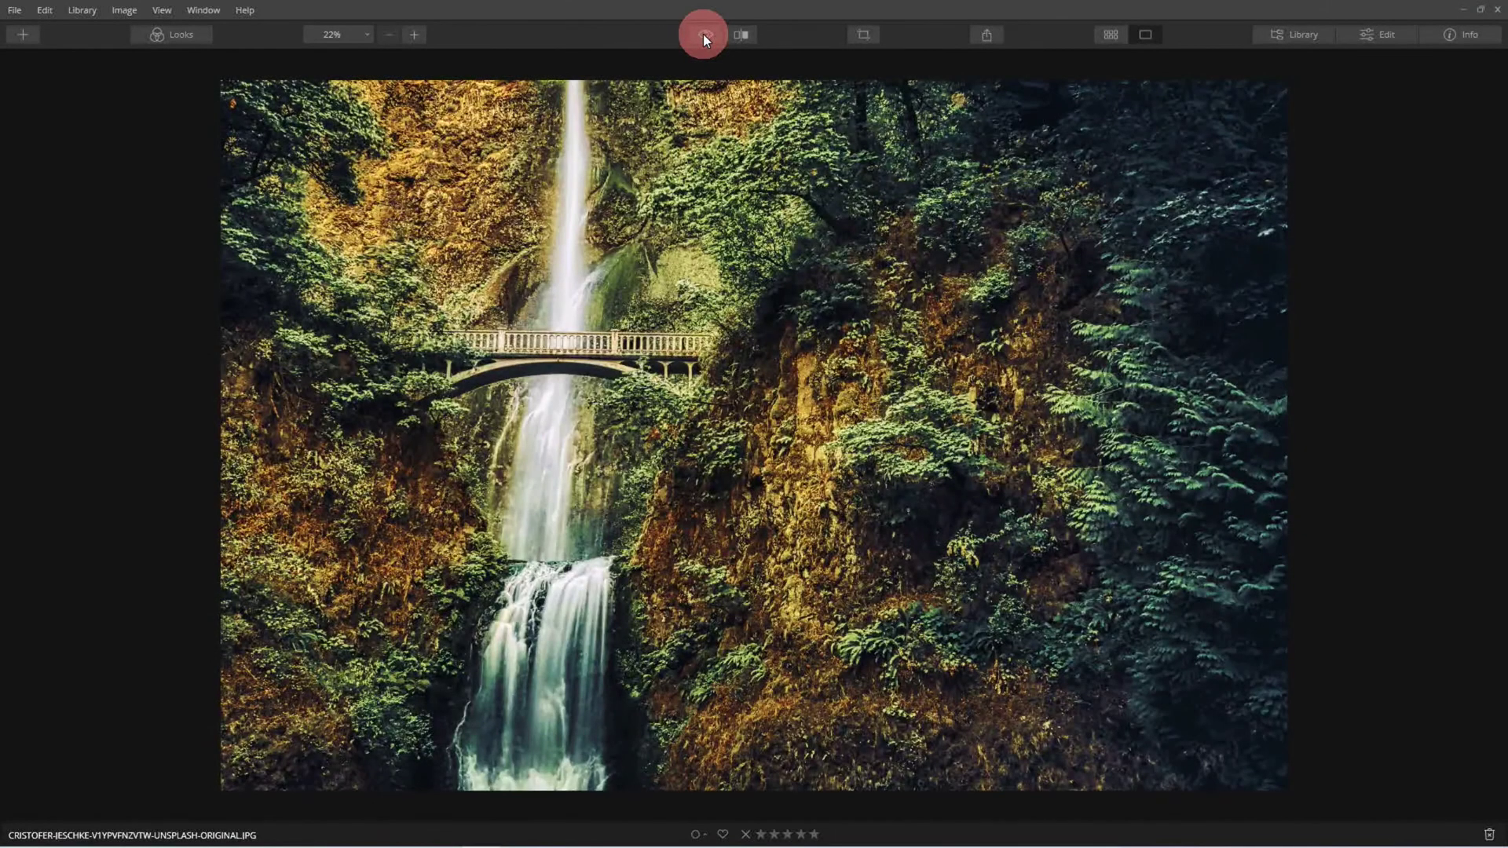